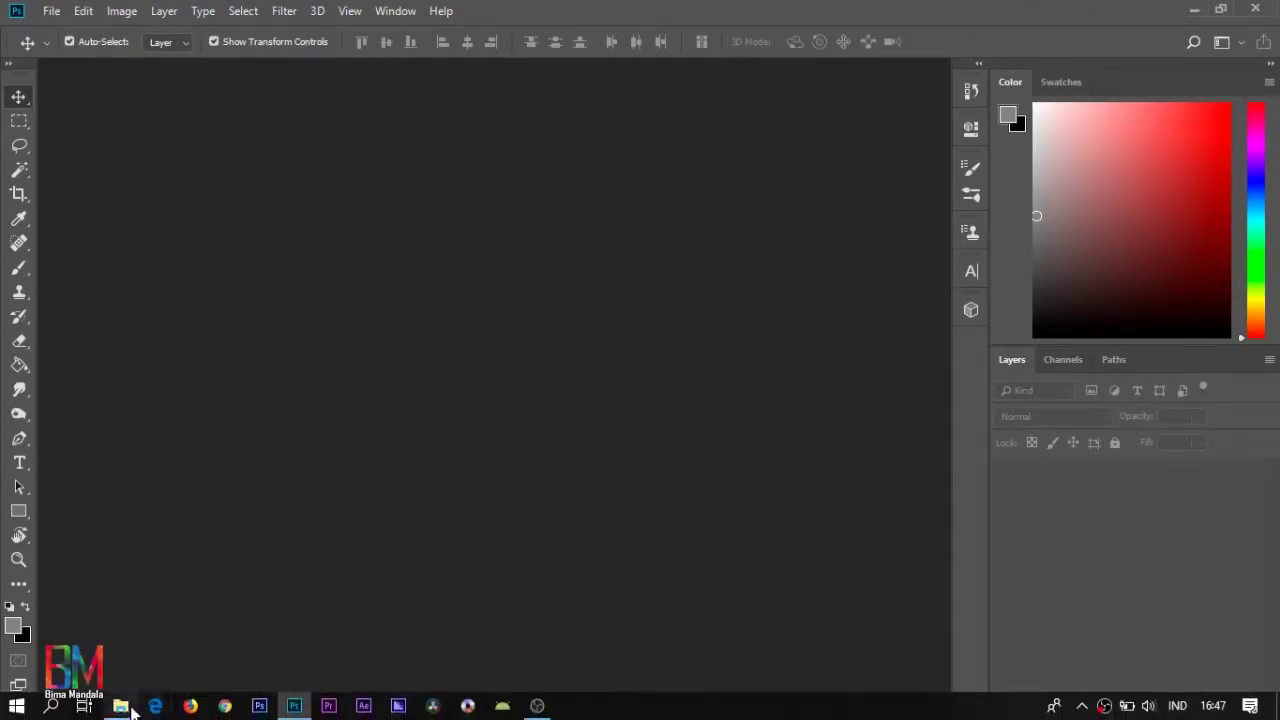
Step: Open the tiger image from the project photo folder, leaving its missing colour profile as is without colour management
click(130, 704)
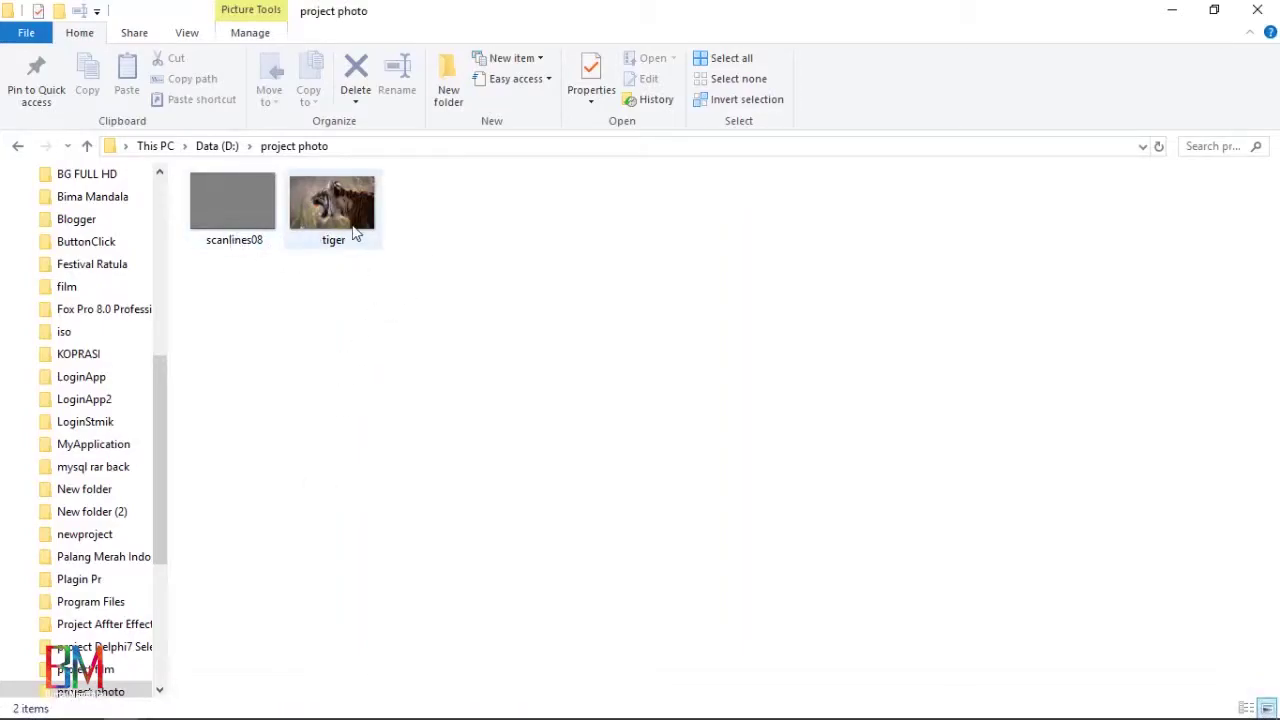
drag(324, 202, 439, 395)
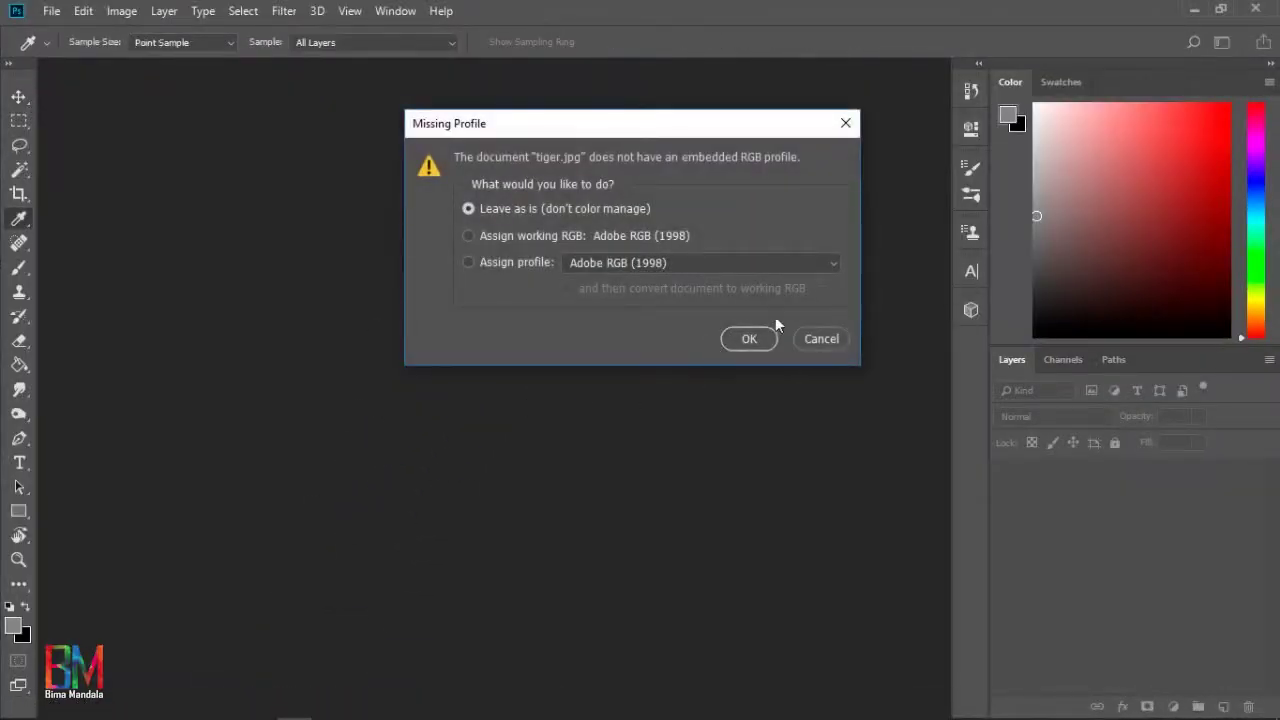
click(748, 338)
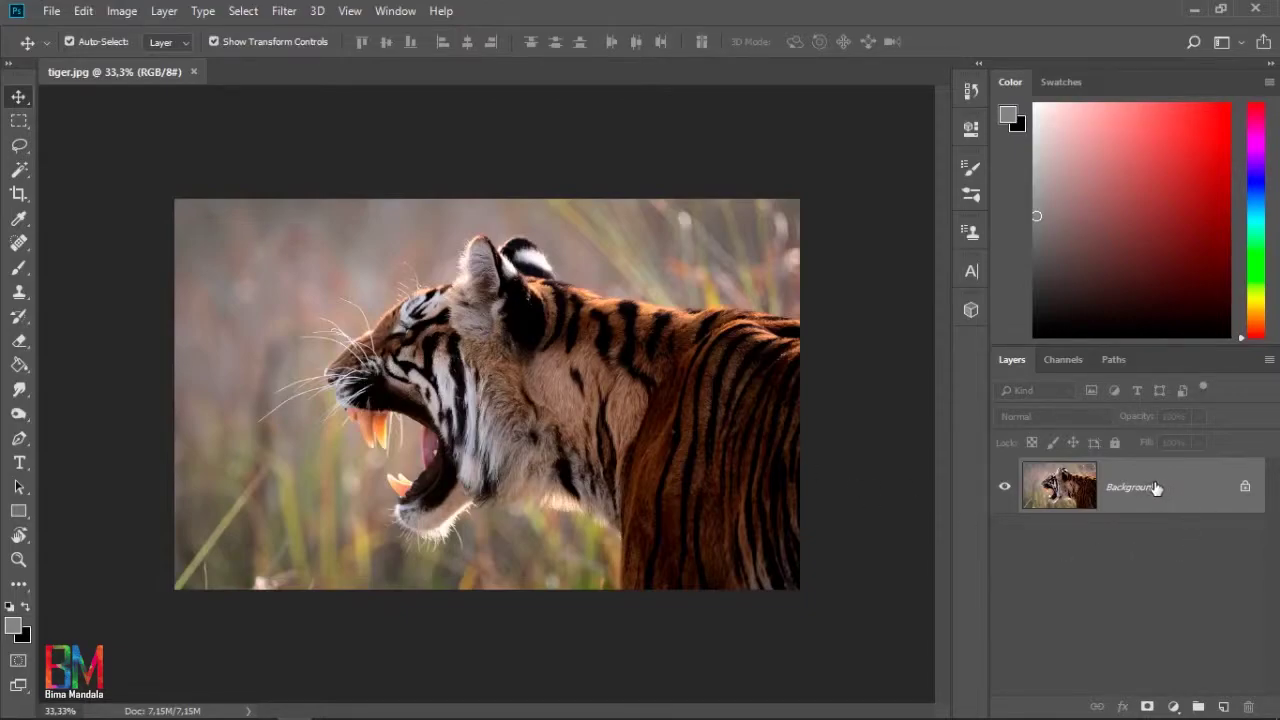
Step: Duplicate the Background layer and convert the copy to black and white with the Default preset
key(ctrl+j)
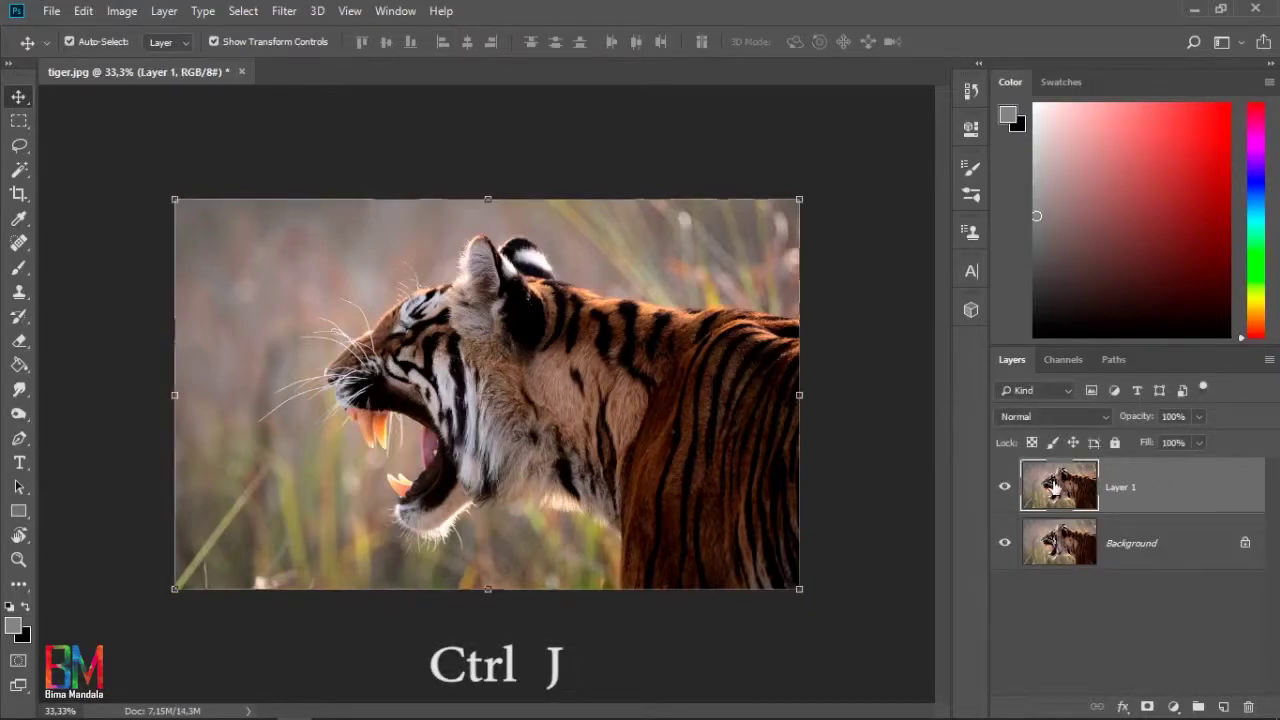
click(121, 10)
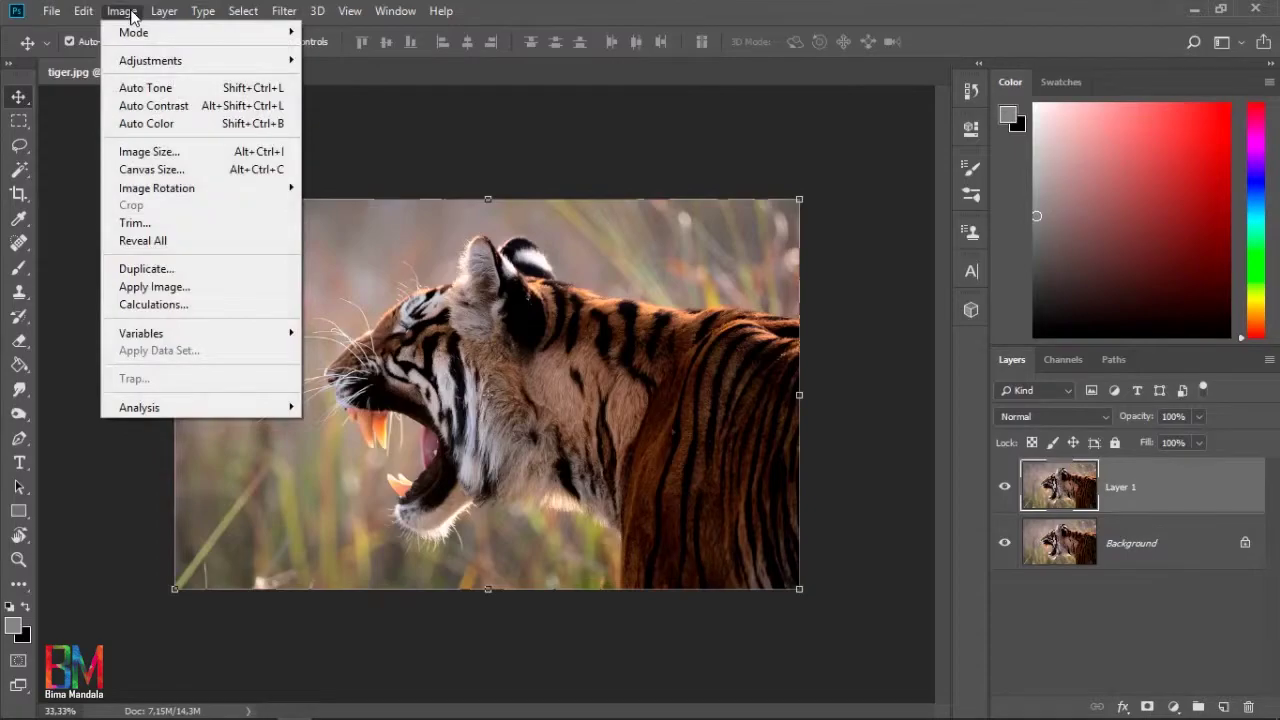
mouse_move(275, 65)
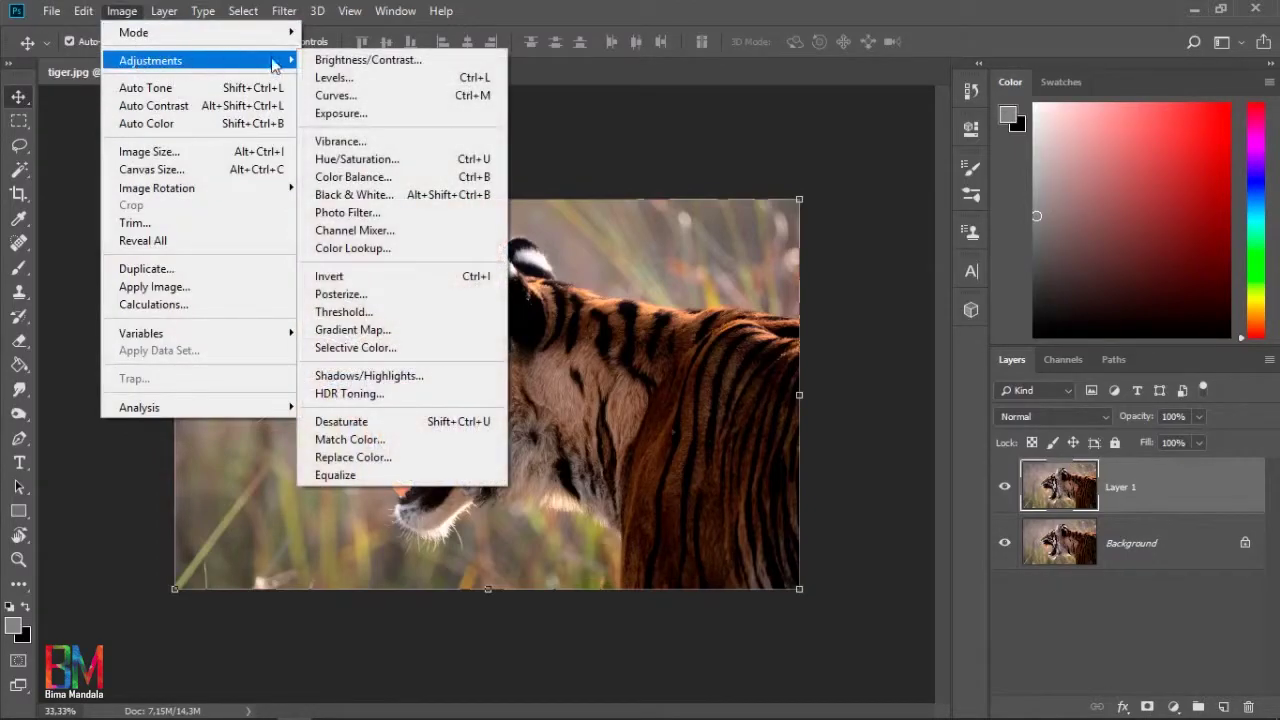
click(398, 203)
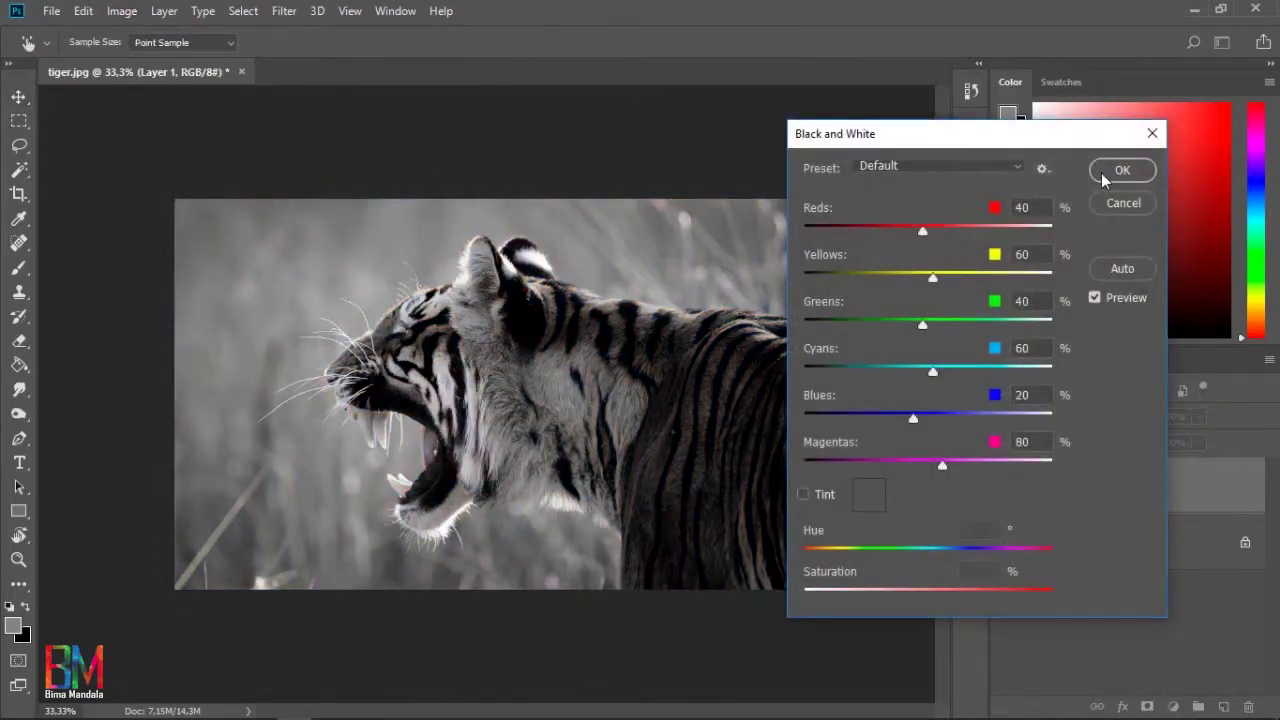
click(1122, 172)
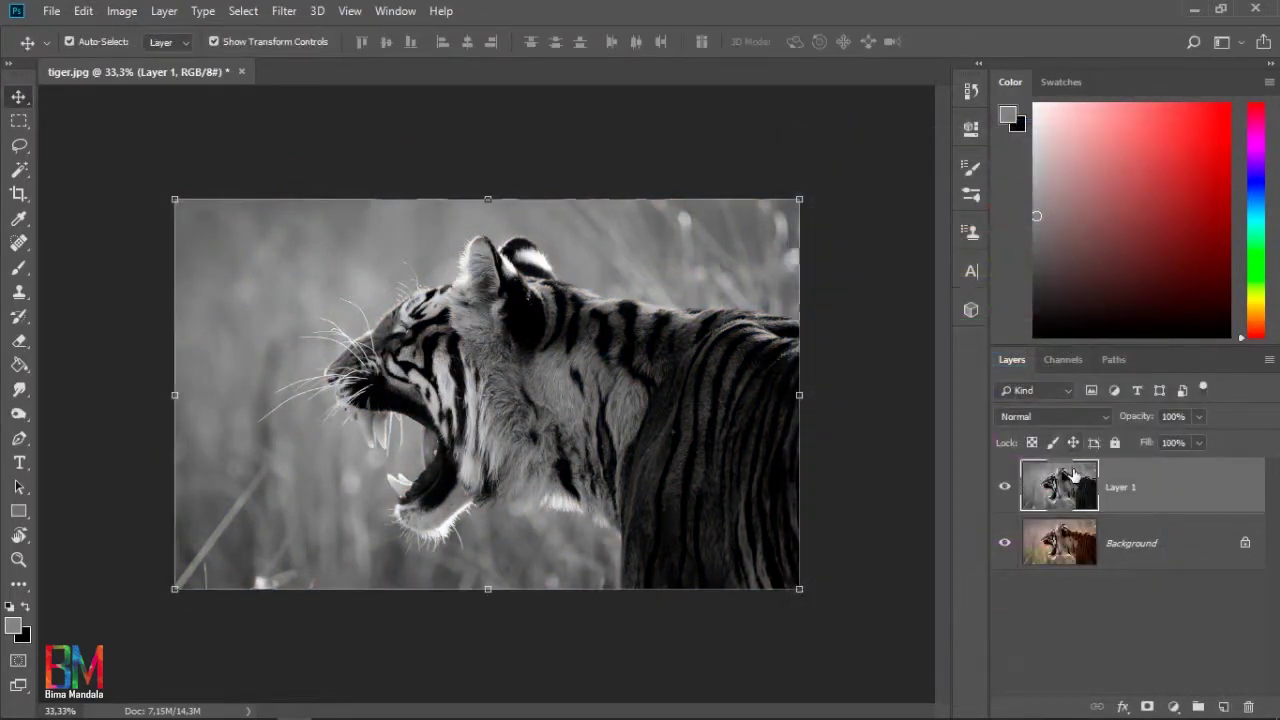
Step: Duplicate the black-and-white layer and turn off the red channel in the copy's blending options
key(ctrl+j)
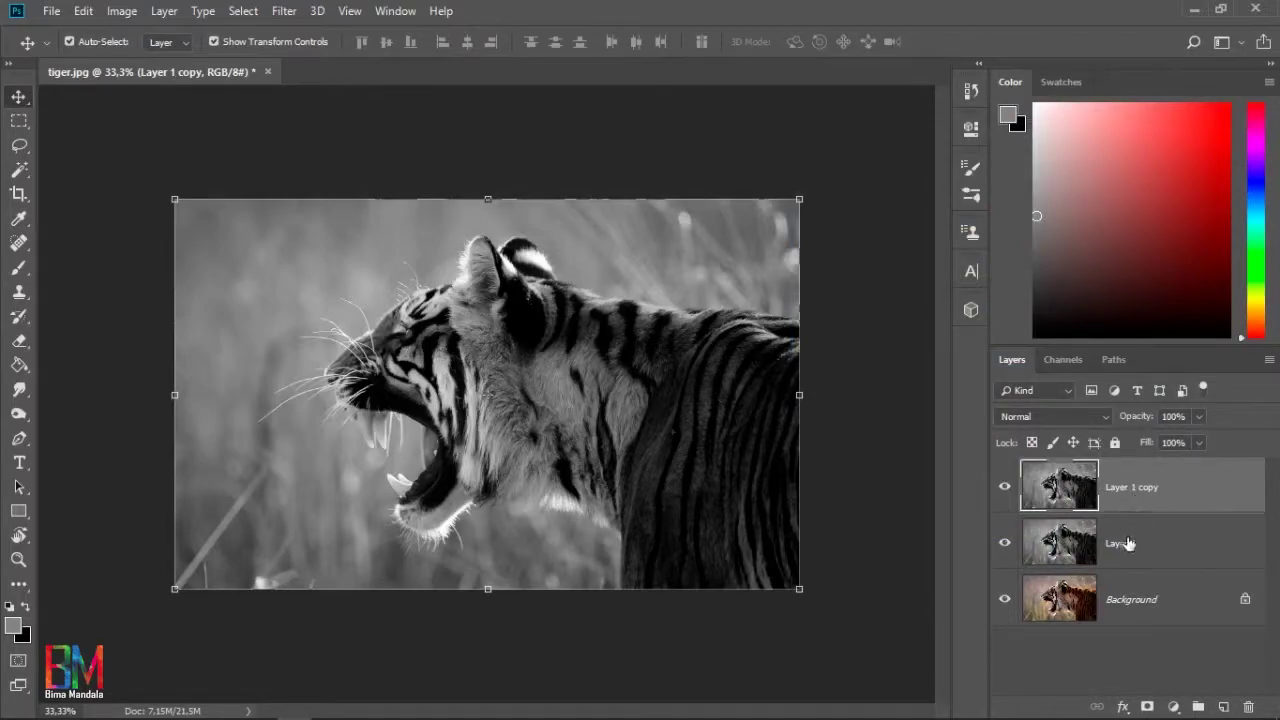
click(1124, 707)
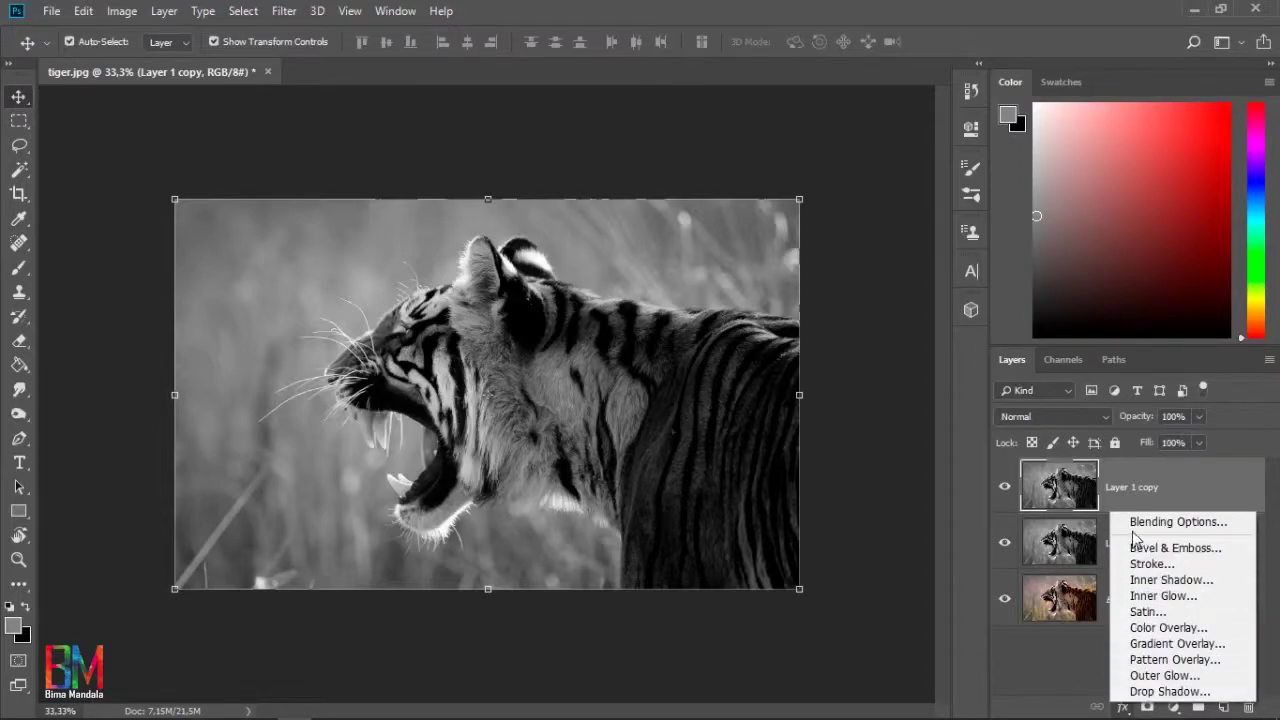
click(1178, 522)
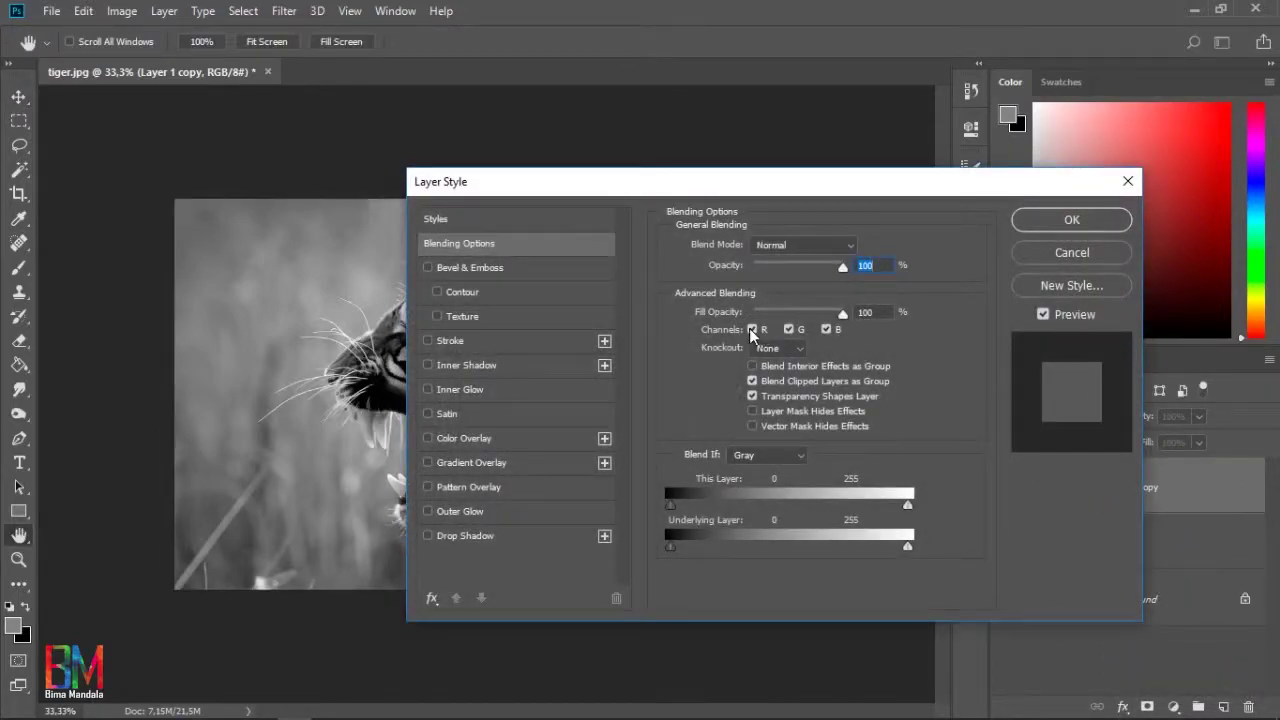
click(752, 330)
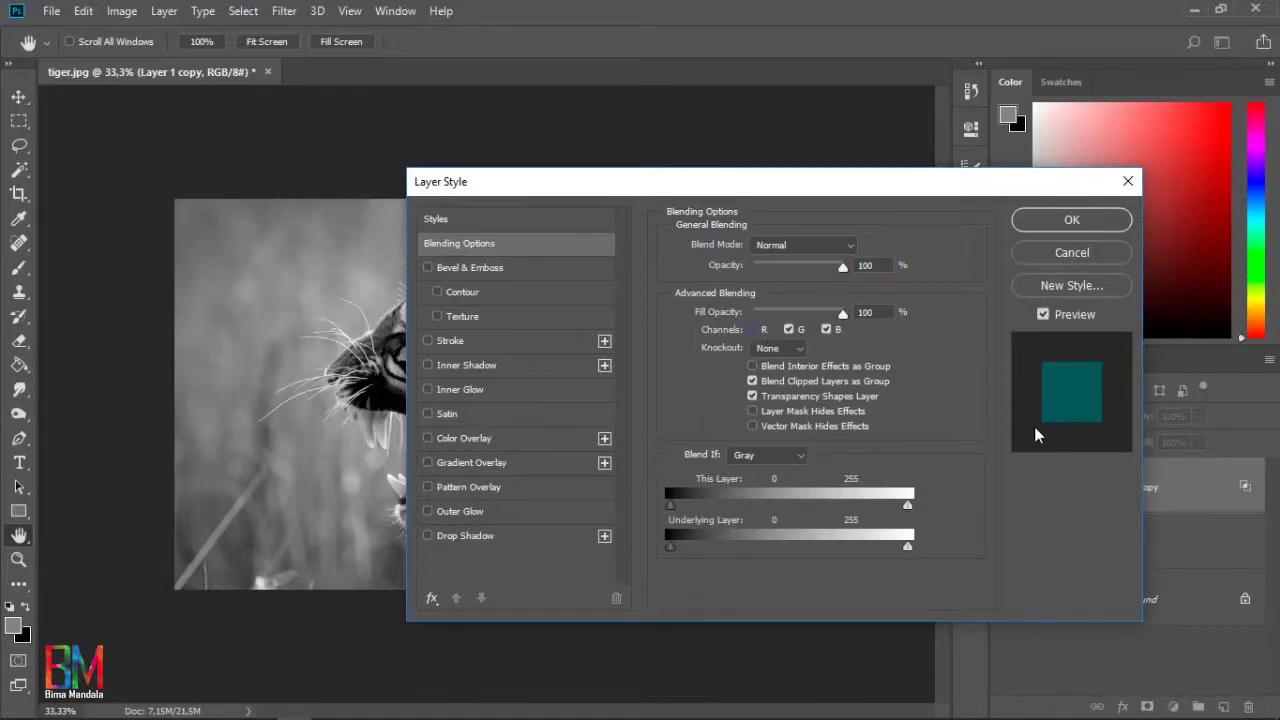
click(1055, 224)
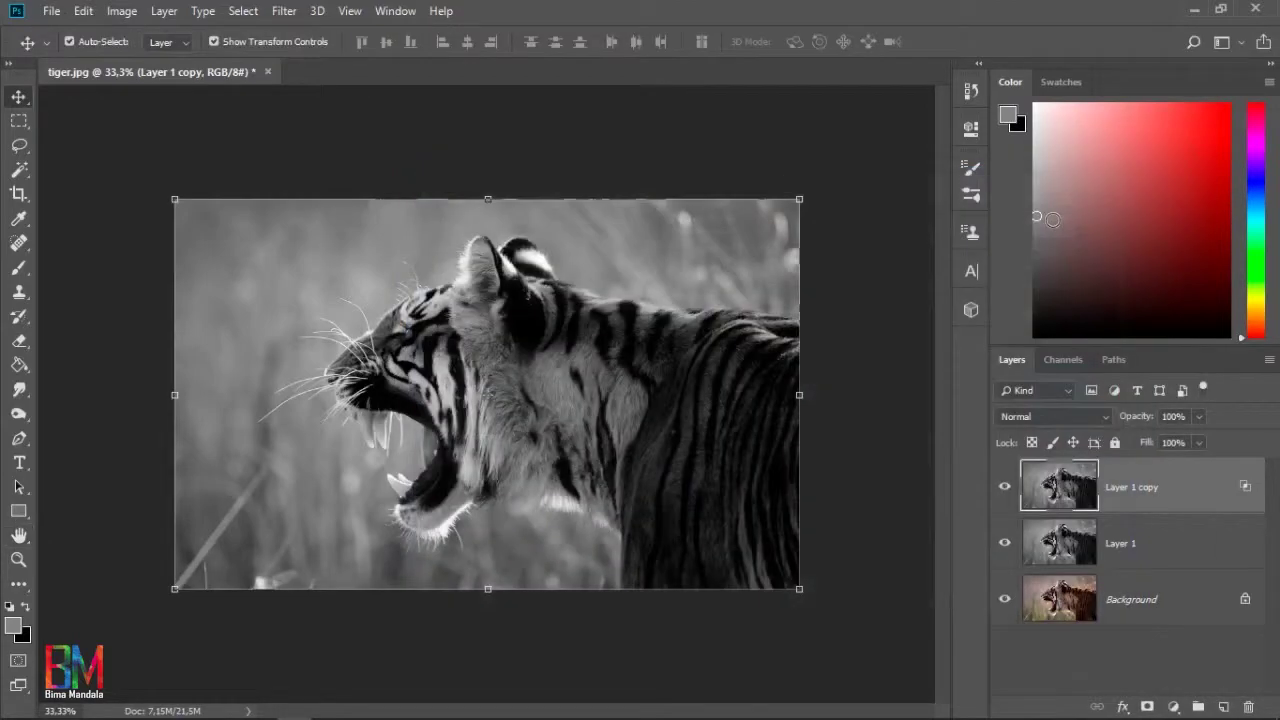
Step: Offset Layer 1 copy and stretch it to about 109% width and 103% height for a red-cyan split
drag(635, 380, 656, 388)
drag(190, 198, 131, 183)
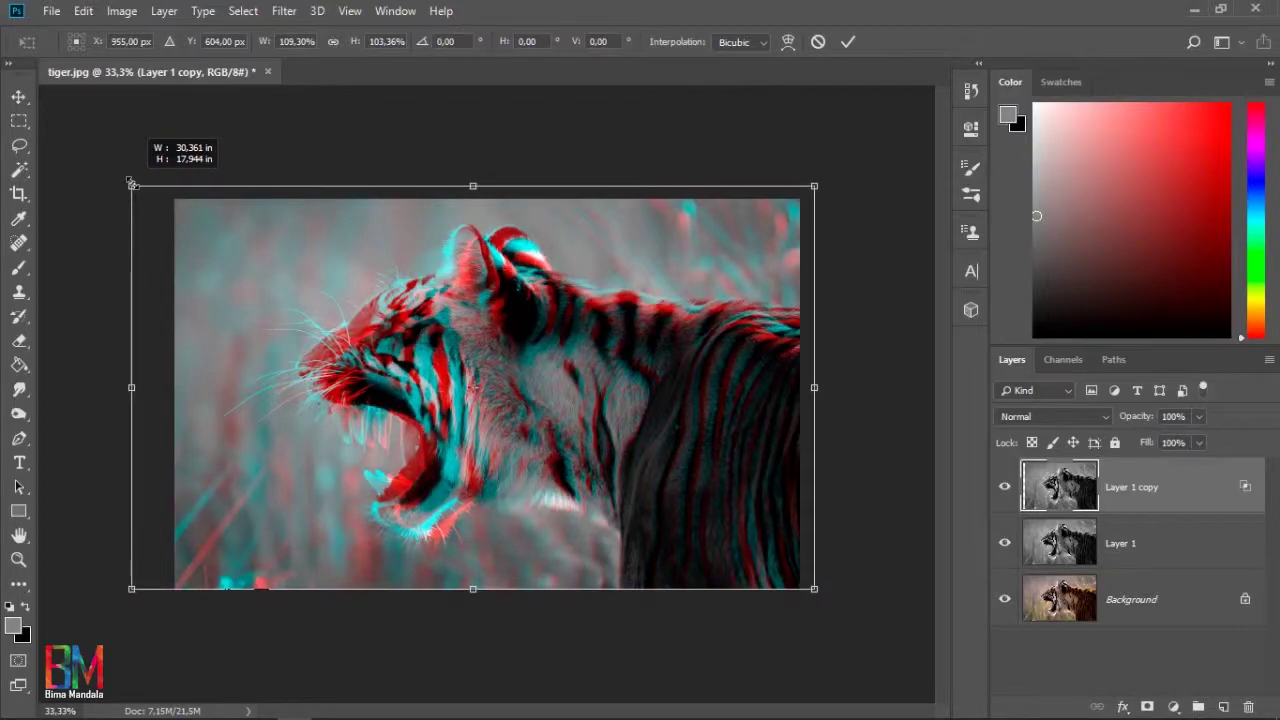
drag(131, 183, 131, 184)
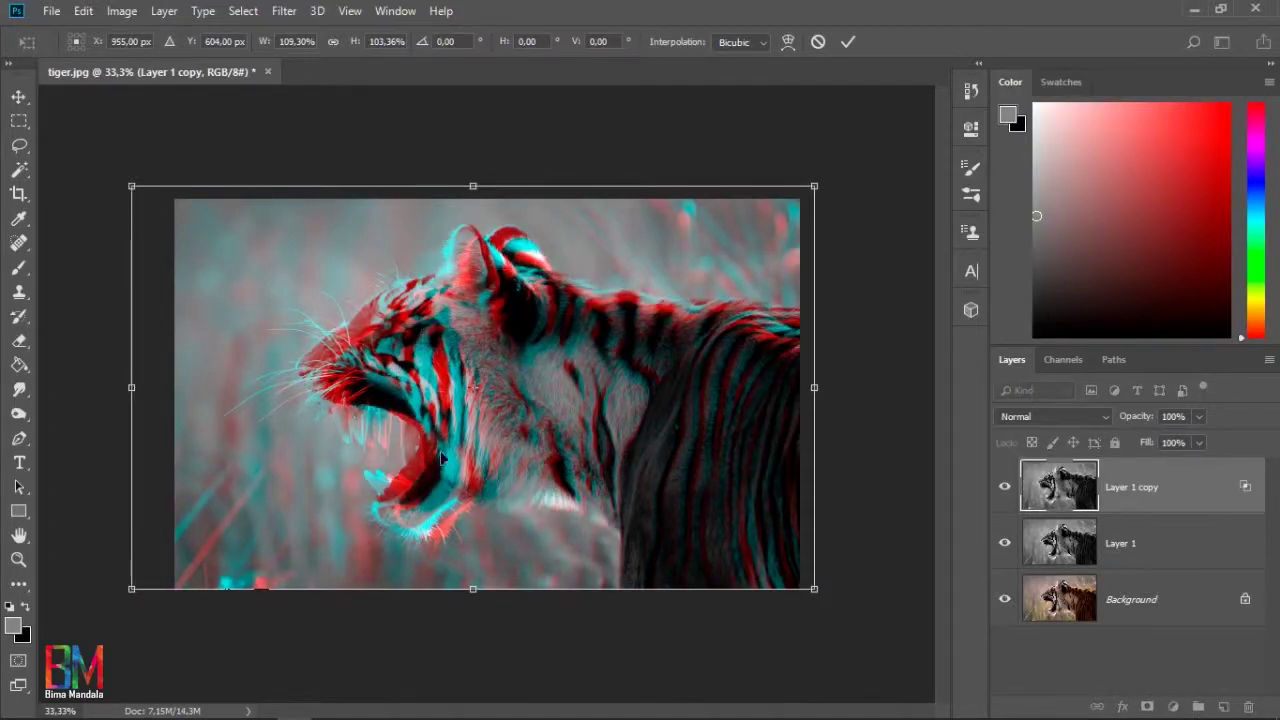
click(848, 41)
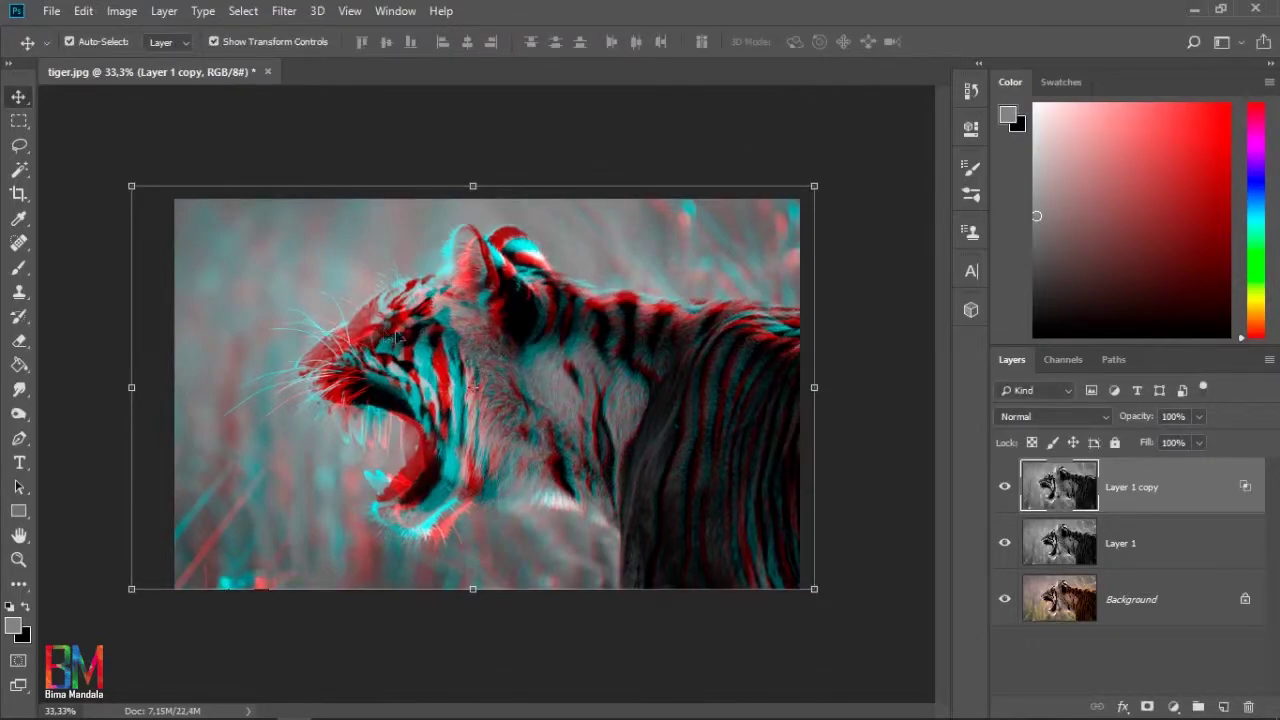
Step: Place the scanlines08 image over the photo and scale it to about 398% width and 416% height, covering the canvas
click(135, 706)
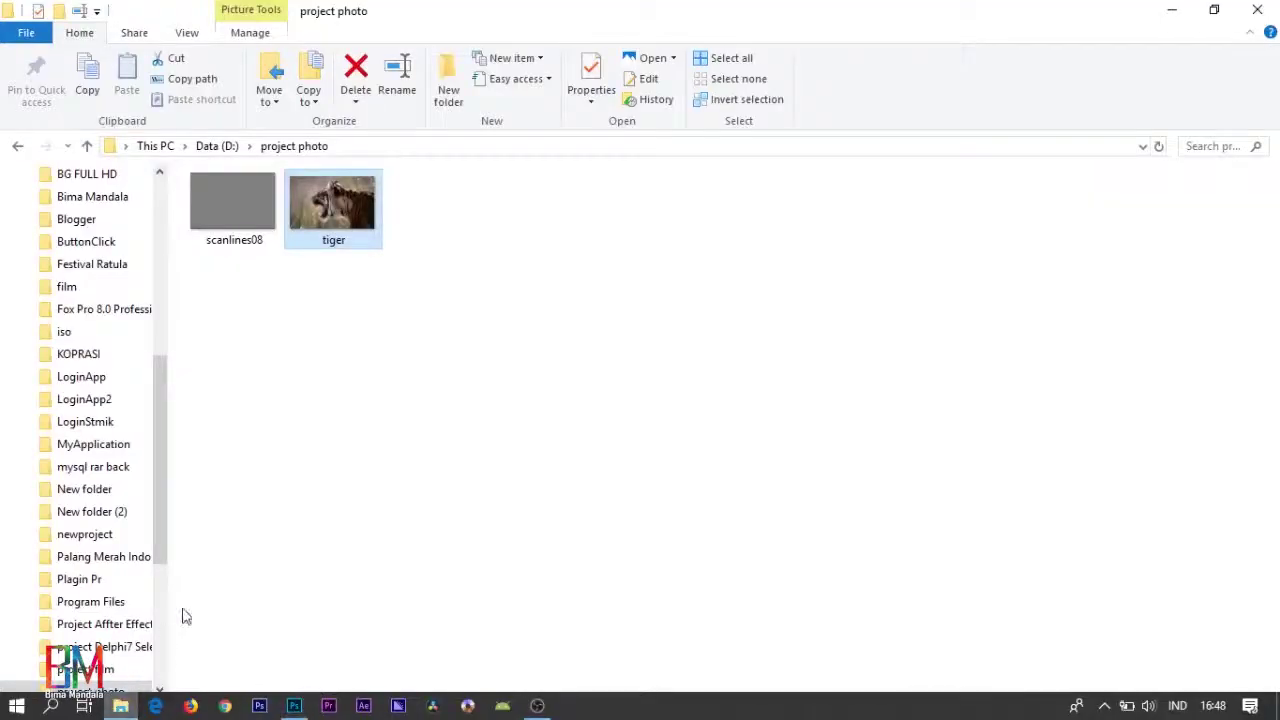
drag(240, 204, 426, 390)
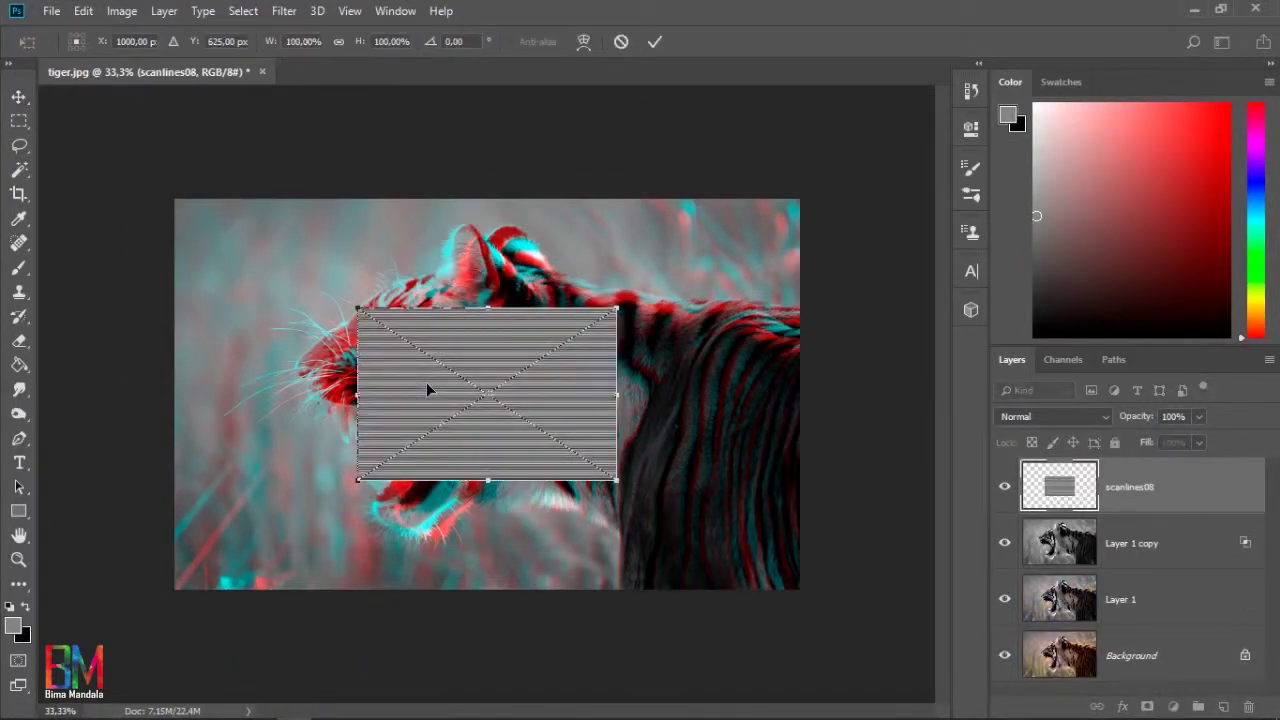
key(ctrl+minus)
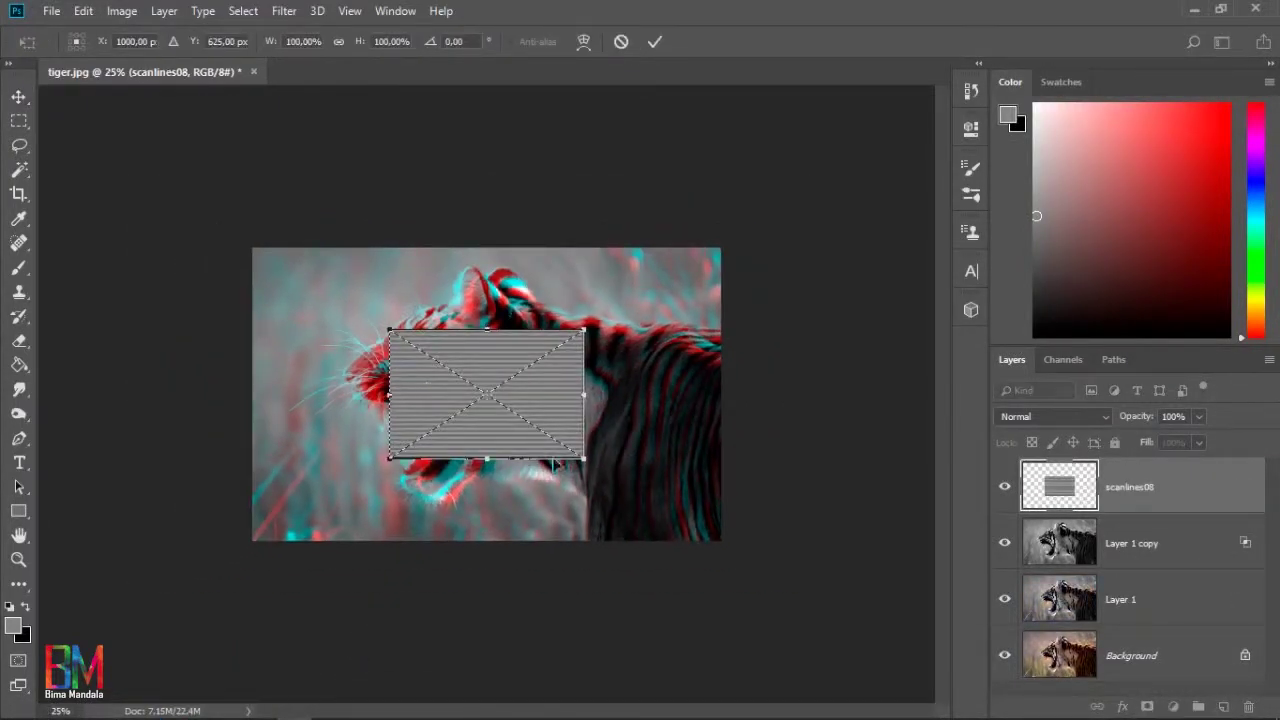
drag(586, 462, 873, 657)
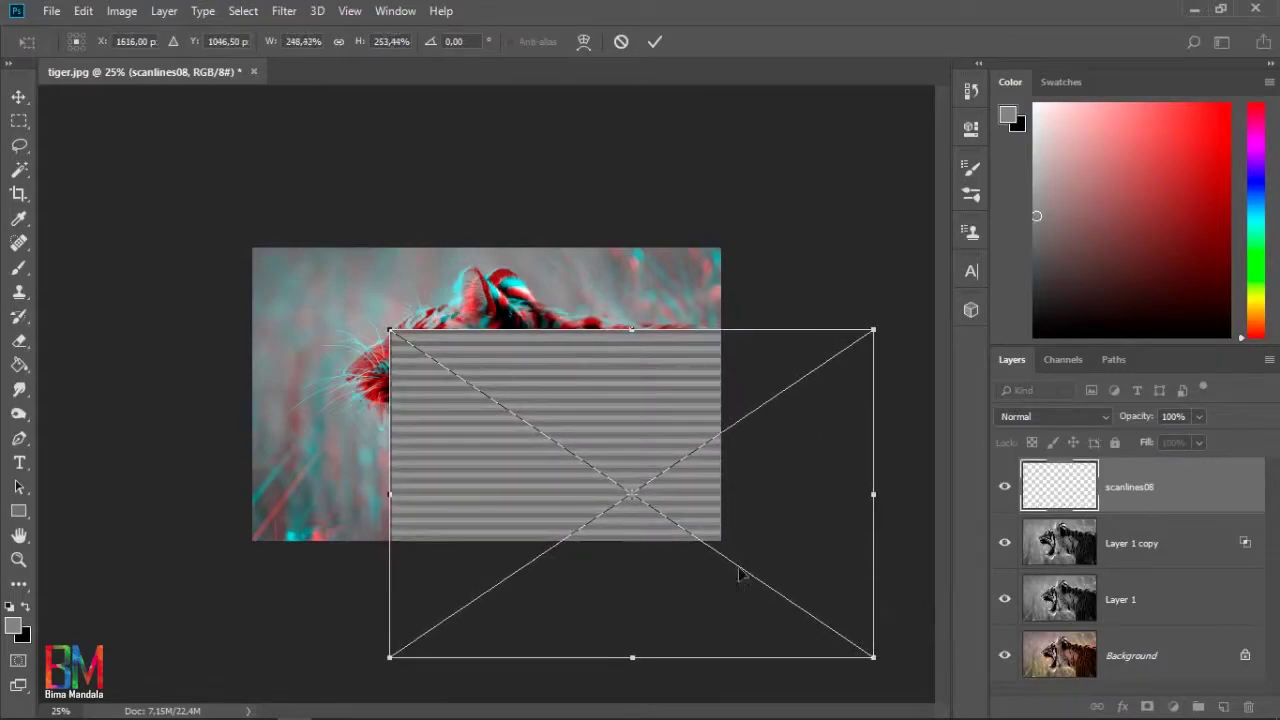
drag(390, 328, 99, 118)
mouse_move(655, 405)
mouse_down()
mouse_move(653, 393)
mouse_move(640, 404)
mouse_move(656, 412)
mouse_up()
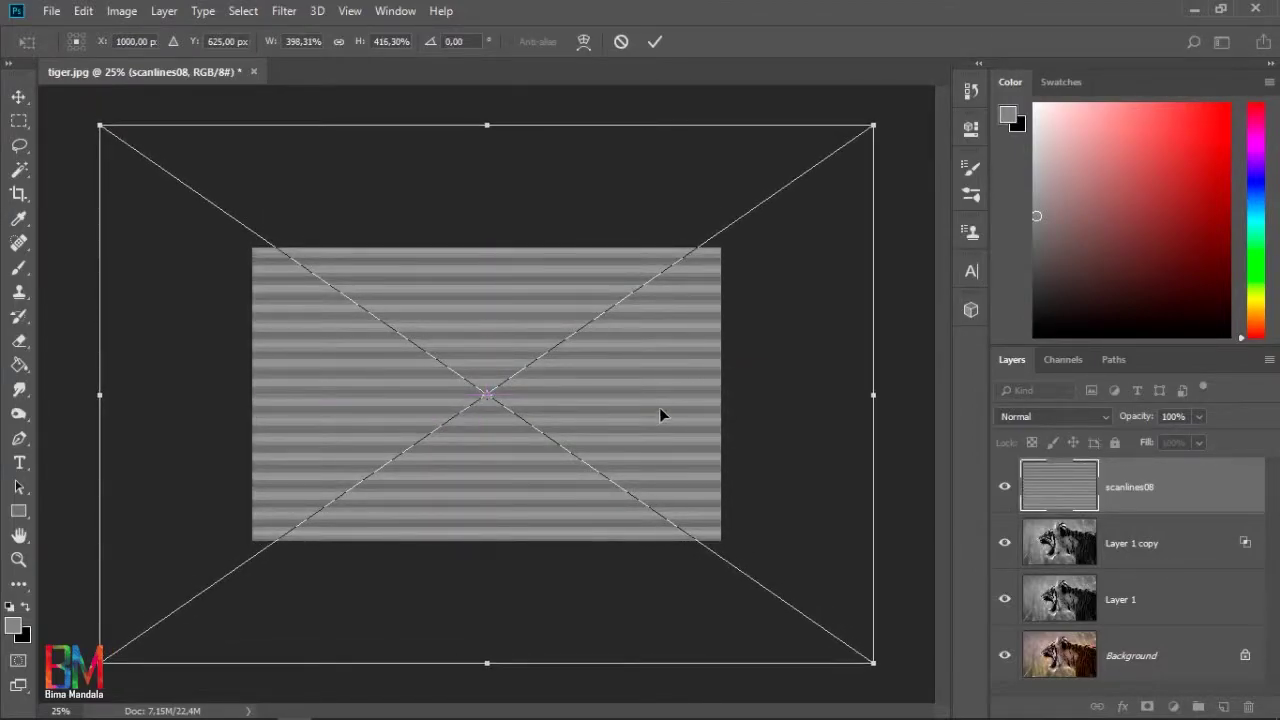
click(655, 41)
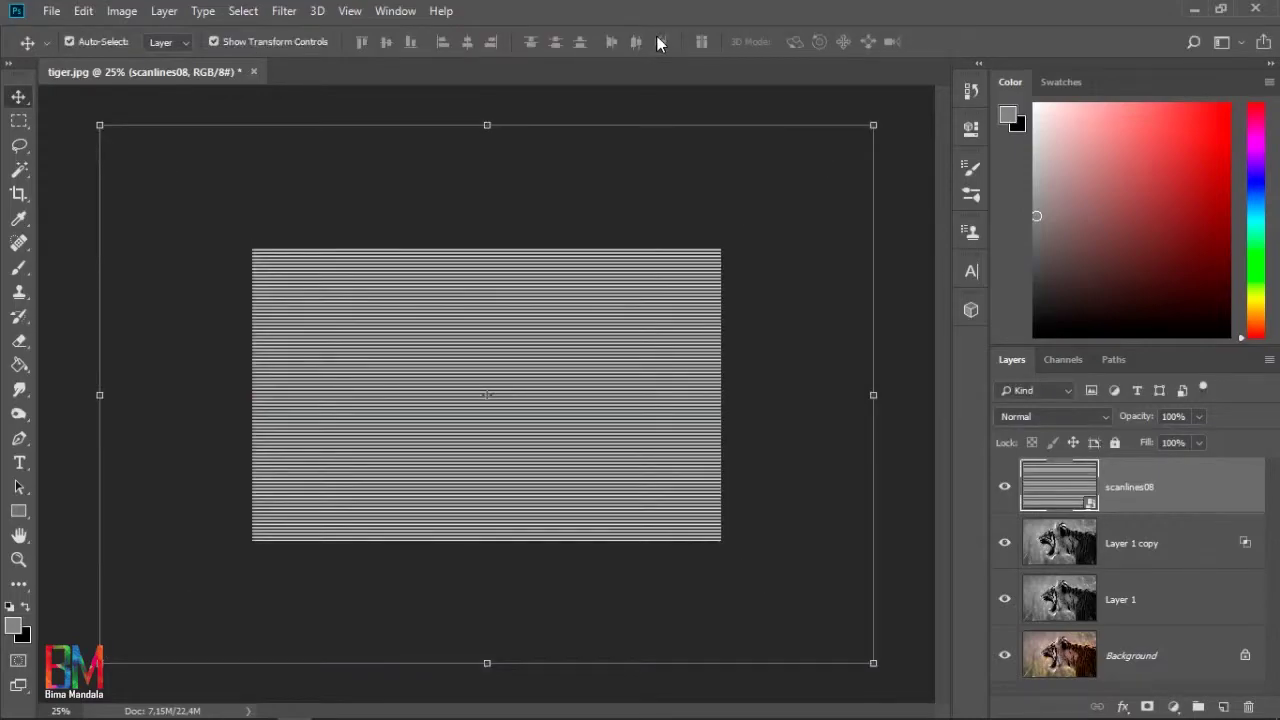
Step: Set the scanlines08 layer's blend mode to Overlay
click(1107, 418)
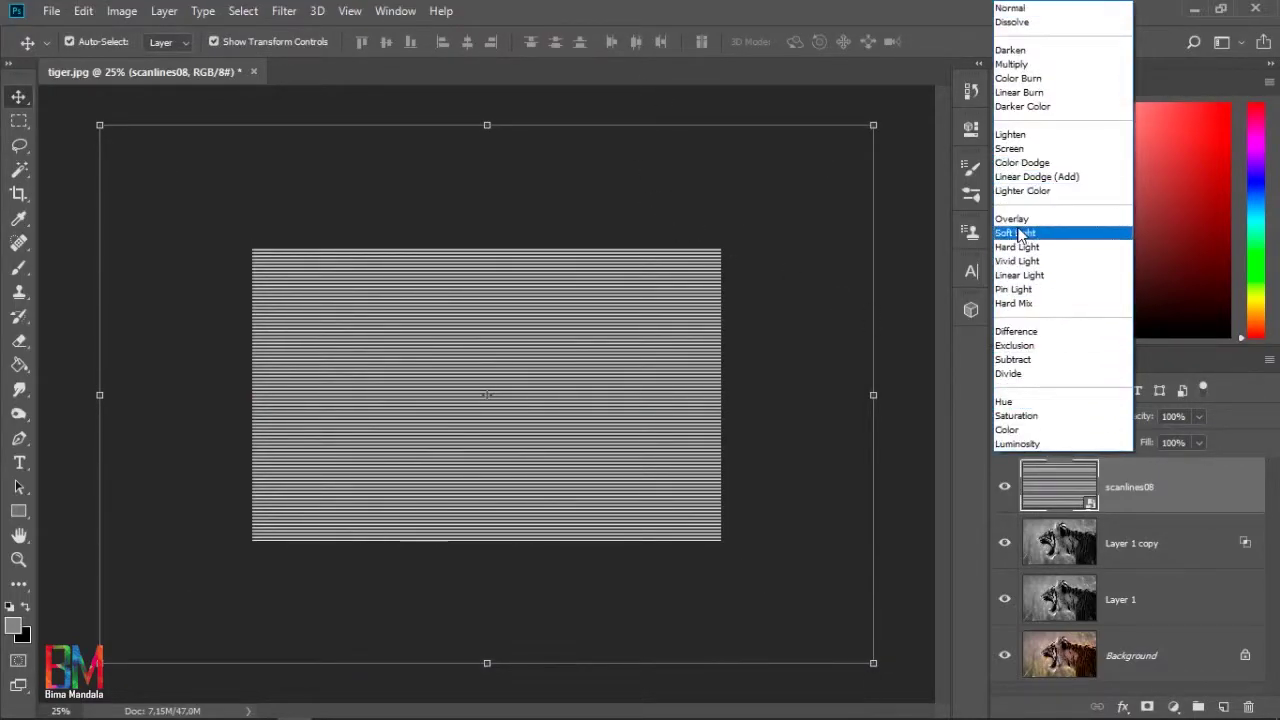
click(1065, 220)
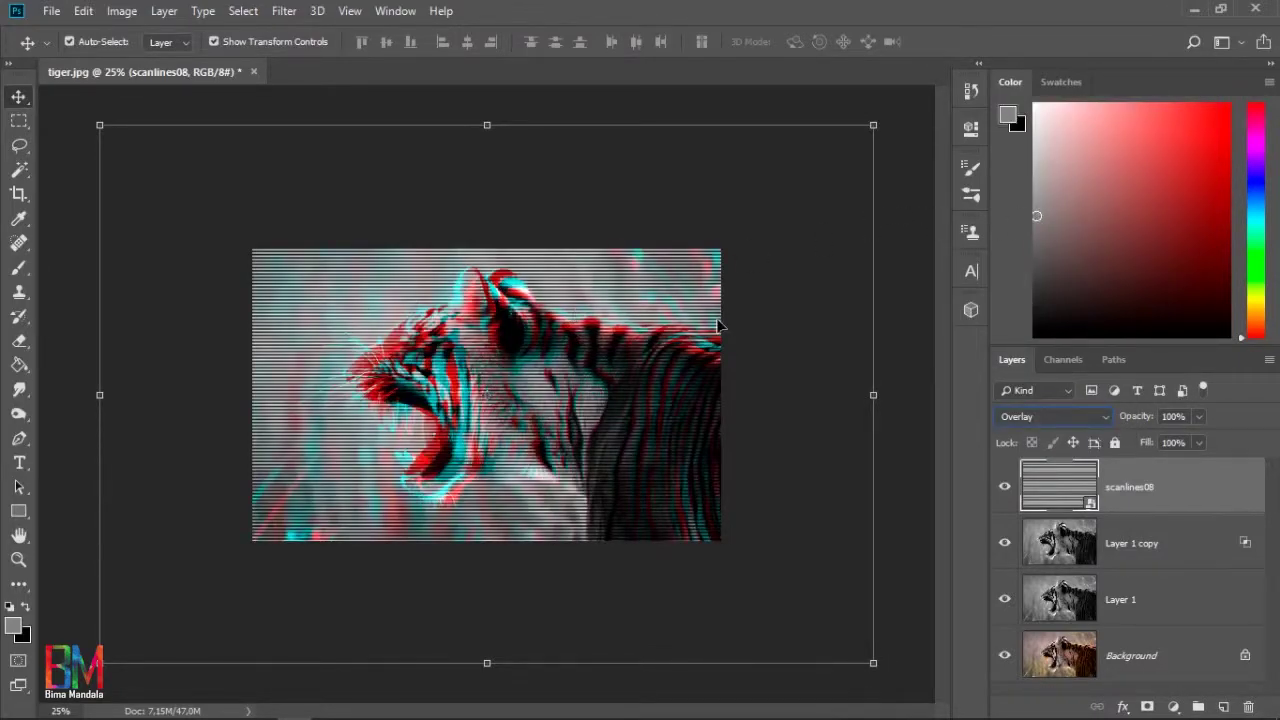
key(ctrl+plus)
key(ctrl+plus)
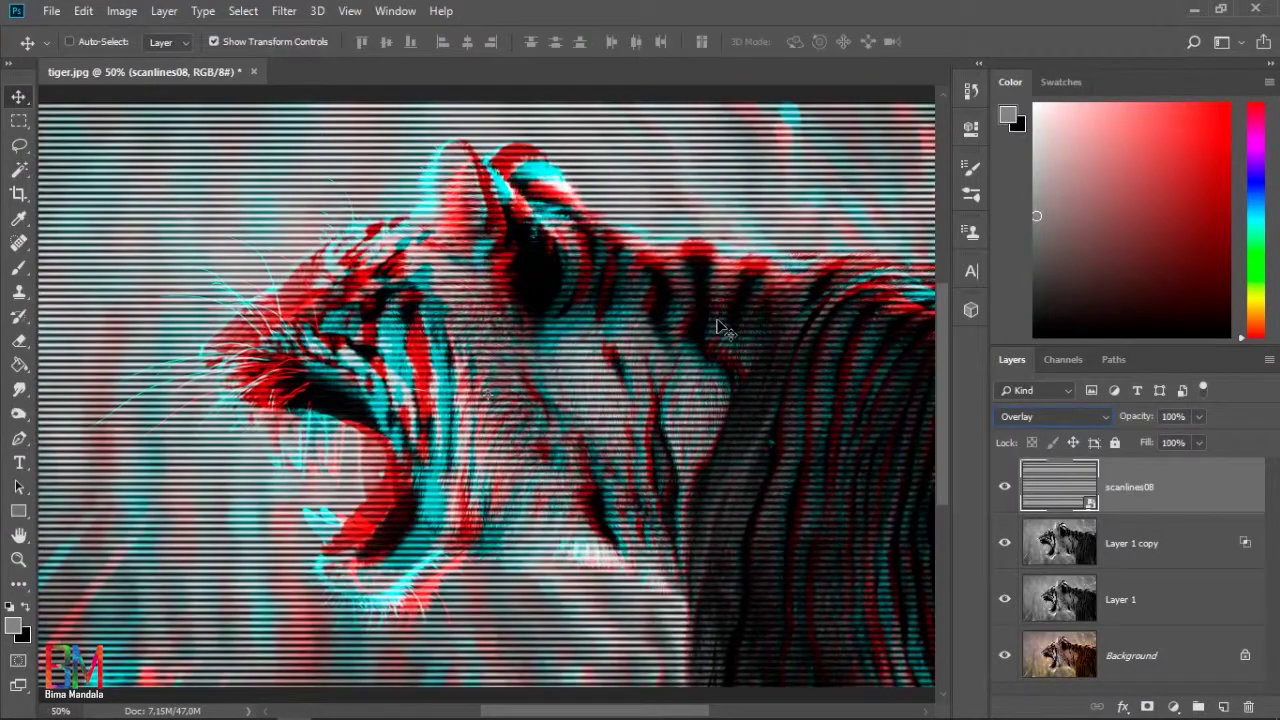
key(ctrl+minus)
Step: Compare the image with and without the scanlines, and lower the scanlines08 layer's opacity to 50%
click(1004, 486)
click(1004, 486)
click(1199, 416)
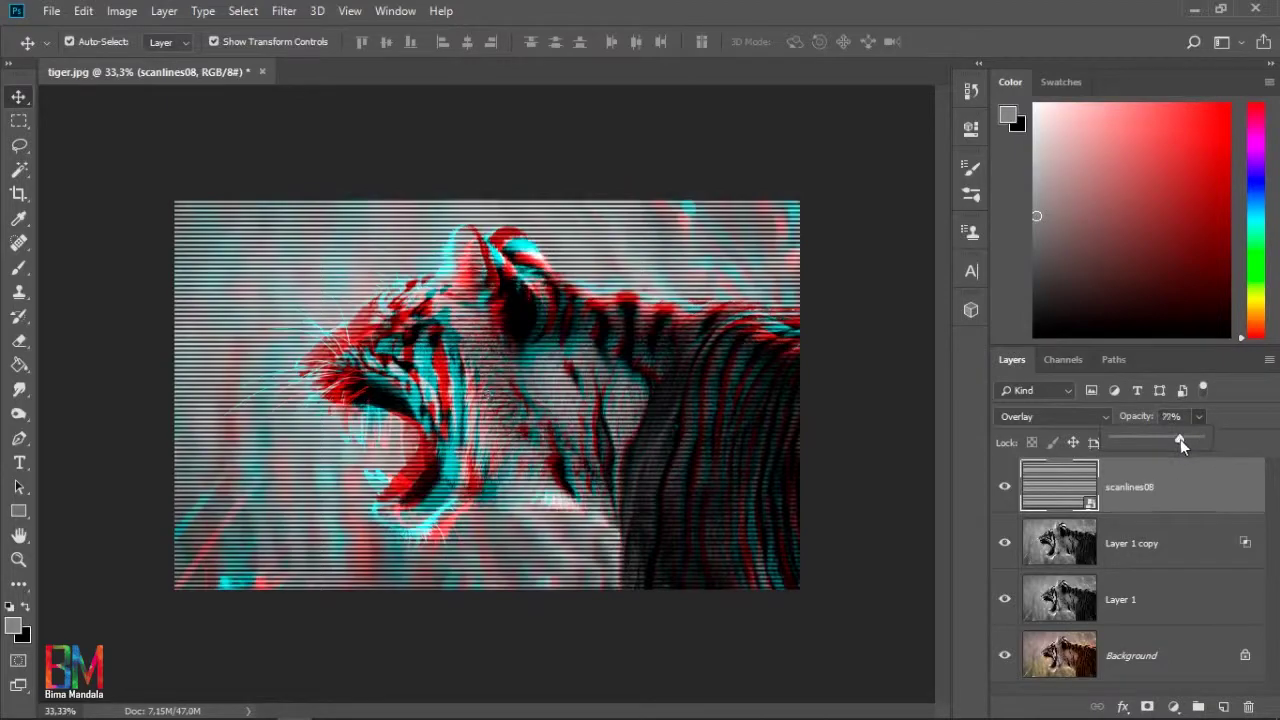
drag(1160, 438, 1159, 438)
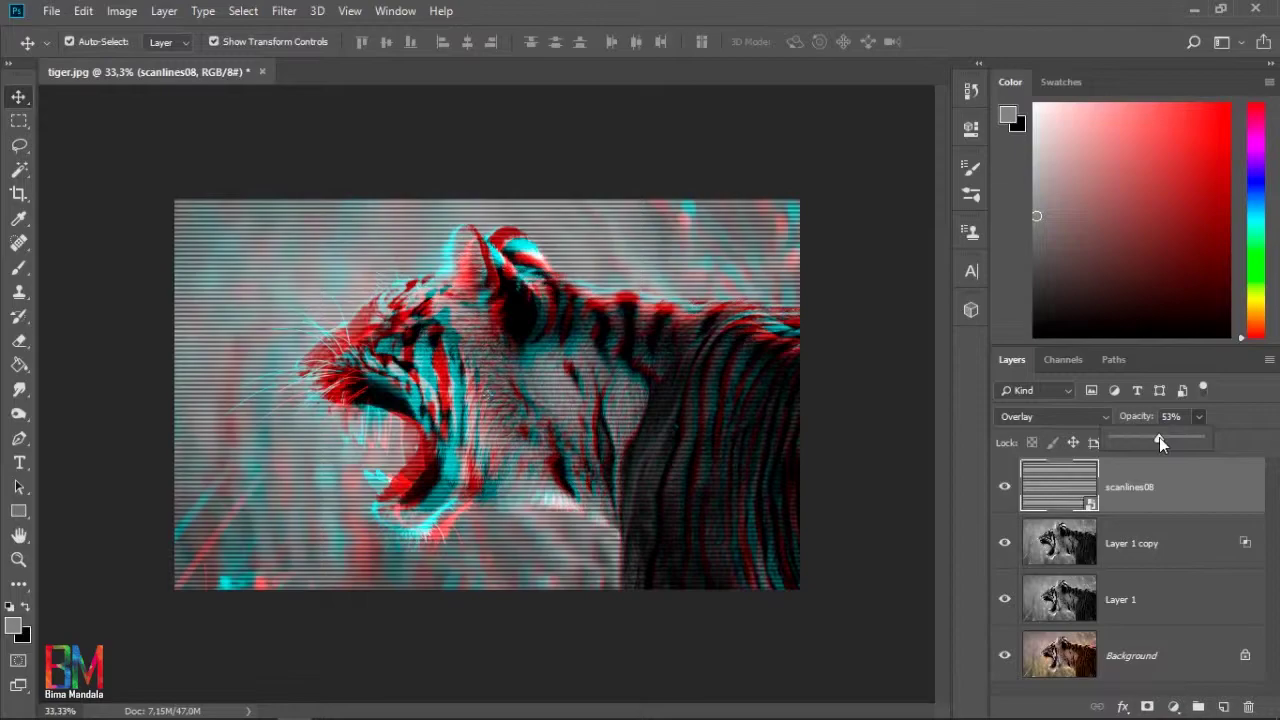
drag(1159, 437, 1156, 437)
Step: Group the scanlines08, Layer 1 copy and Layer 1 layers, and create a duplicate of the group merged into a single layer
key(ctrl)
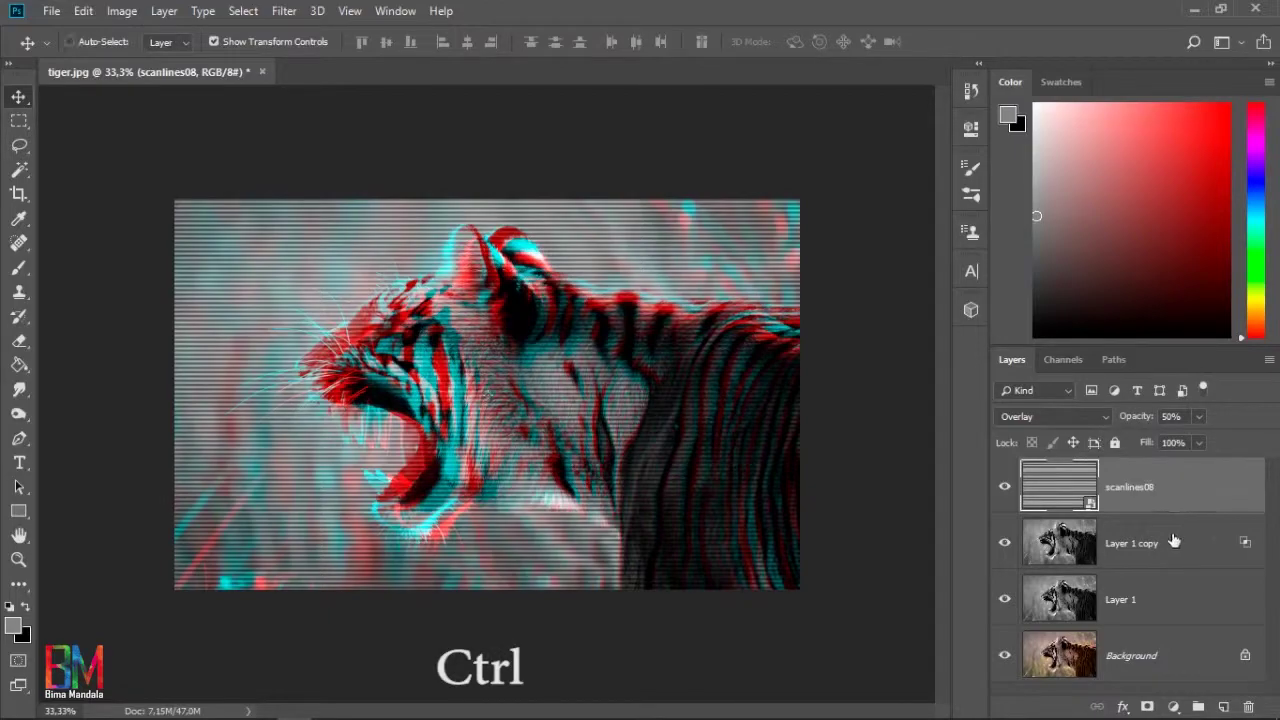
ctrl+click(1174, 541)
ctrl+click(1163, 596)
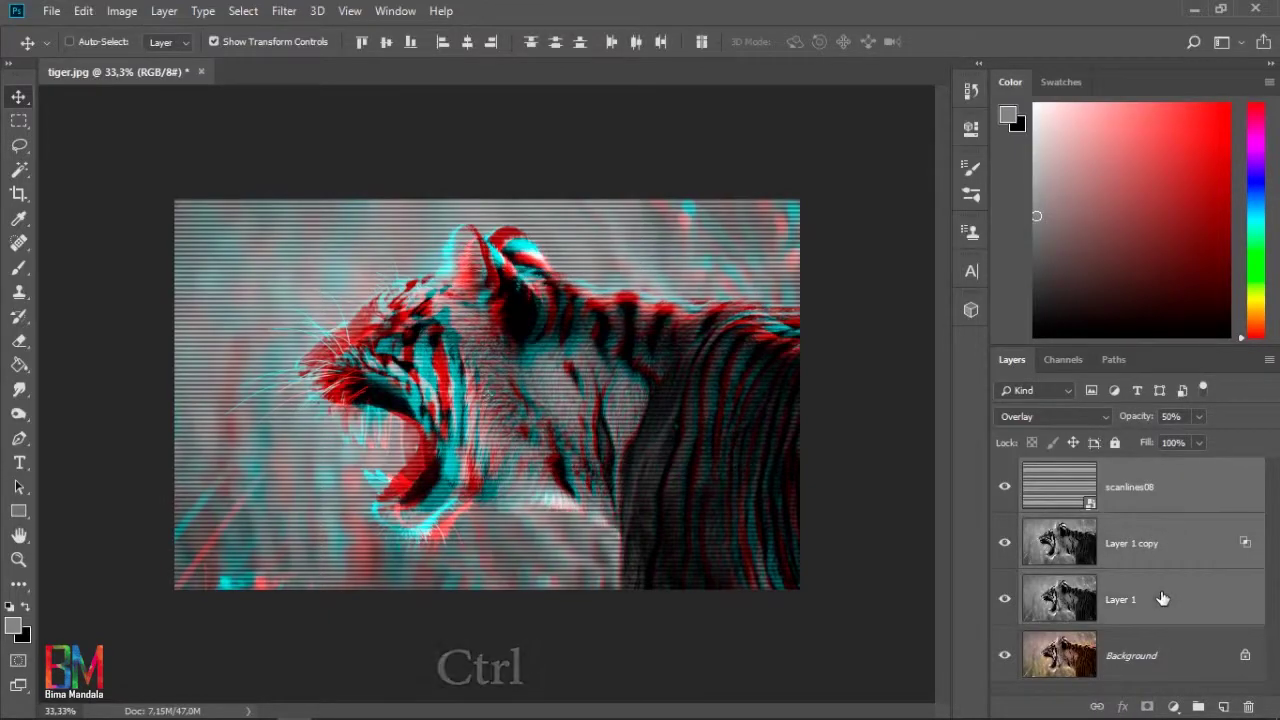
key(ctrl+g)
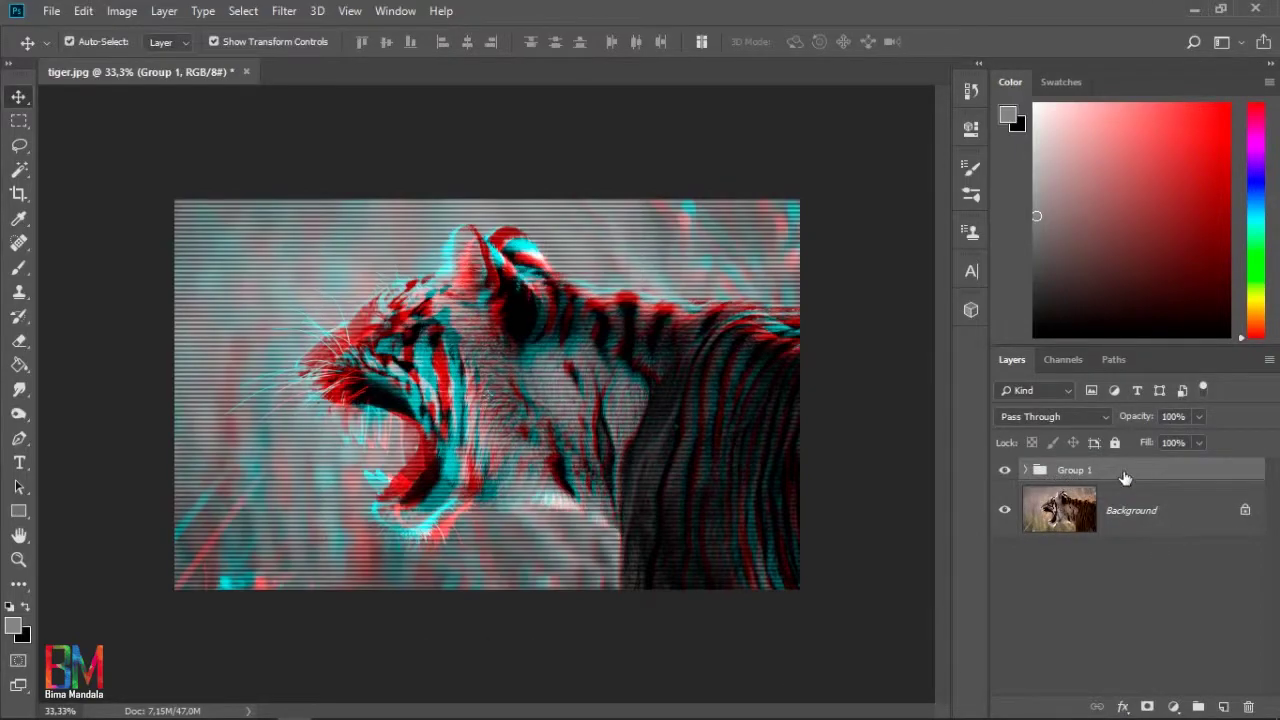
key(ctrl+j)
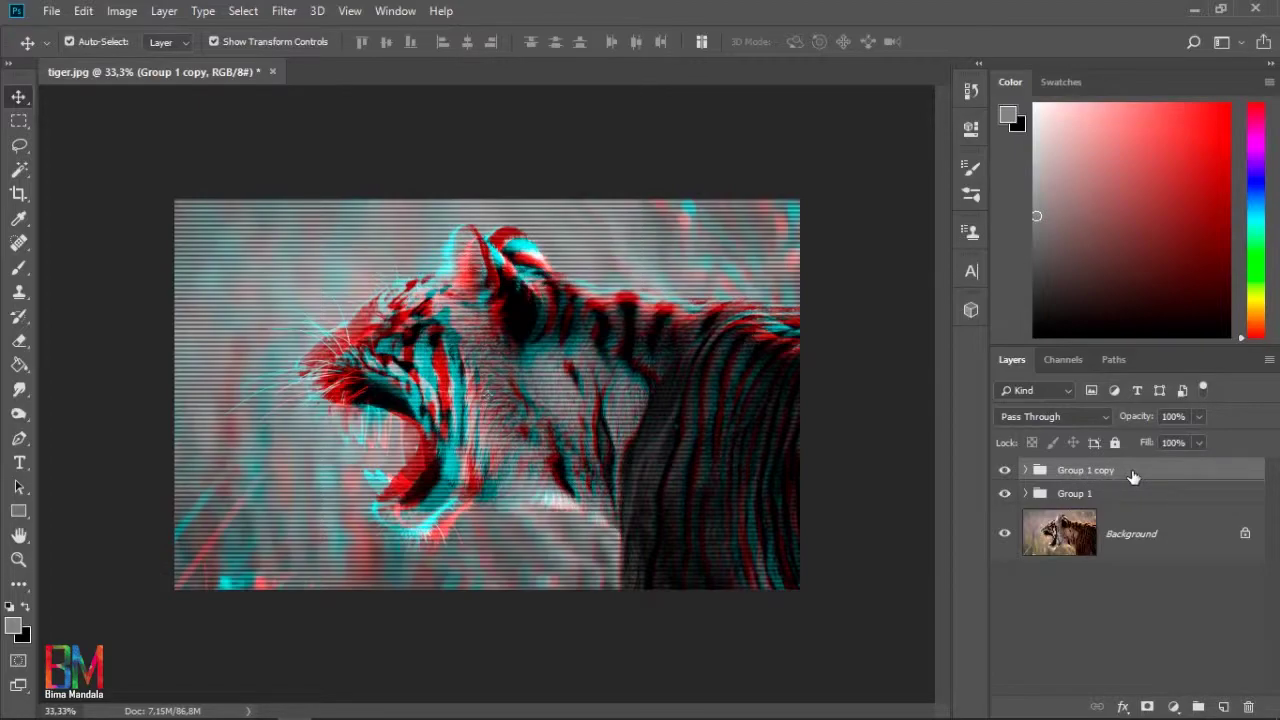
key(ctrl+e)
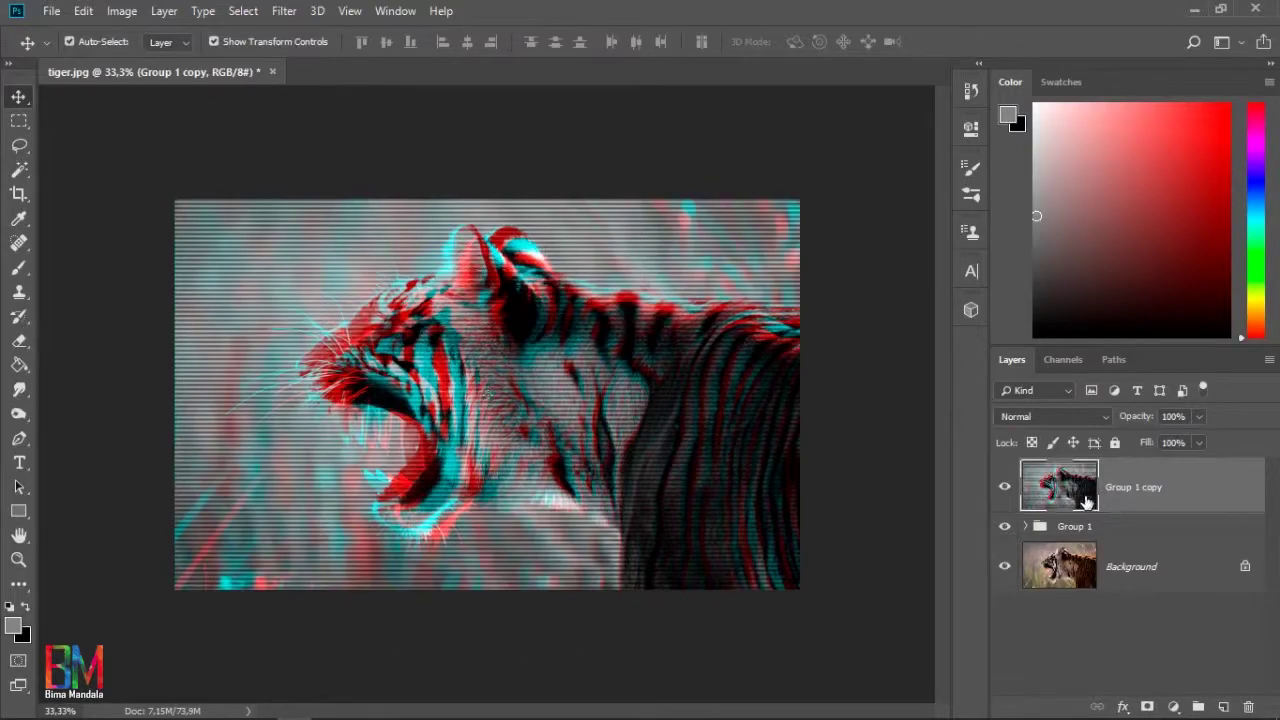
Step: With the Rectangular Marquee tool, select thin horizontal strips across the tiger's ears and forehead on the merged layer and shift them slightly left
click(19, 120)
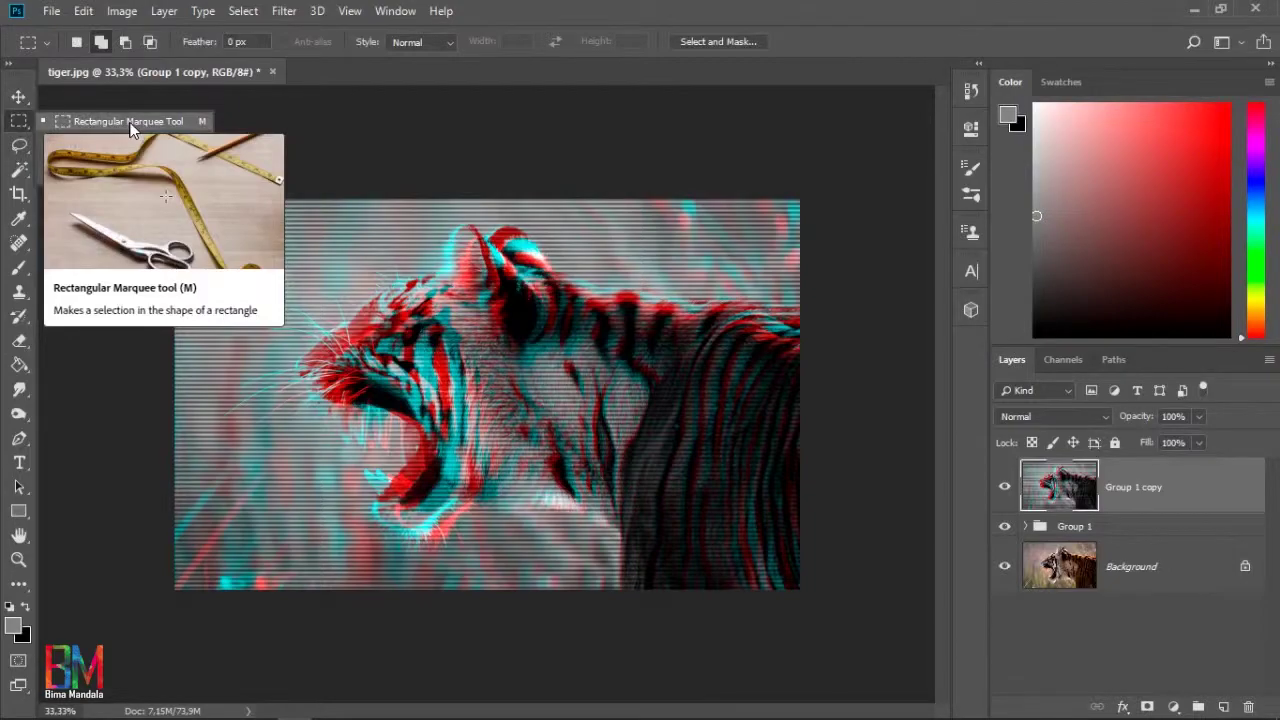
click(130, 124)
key(ctrl+plus)
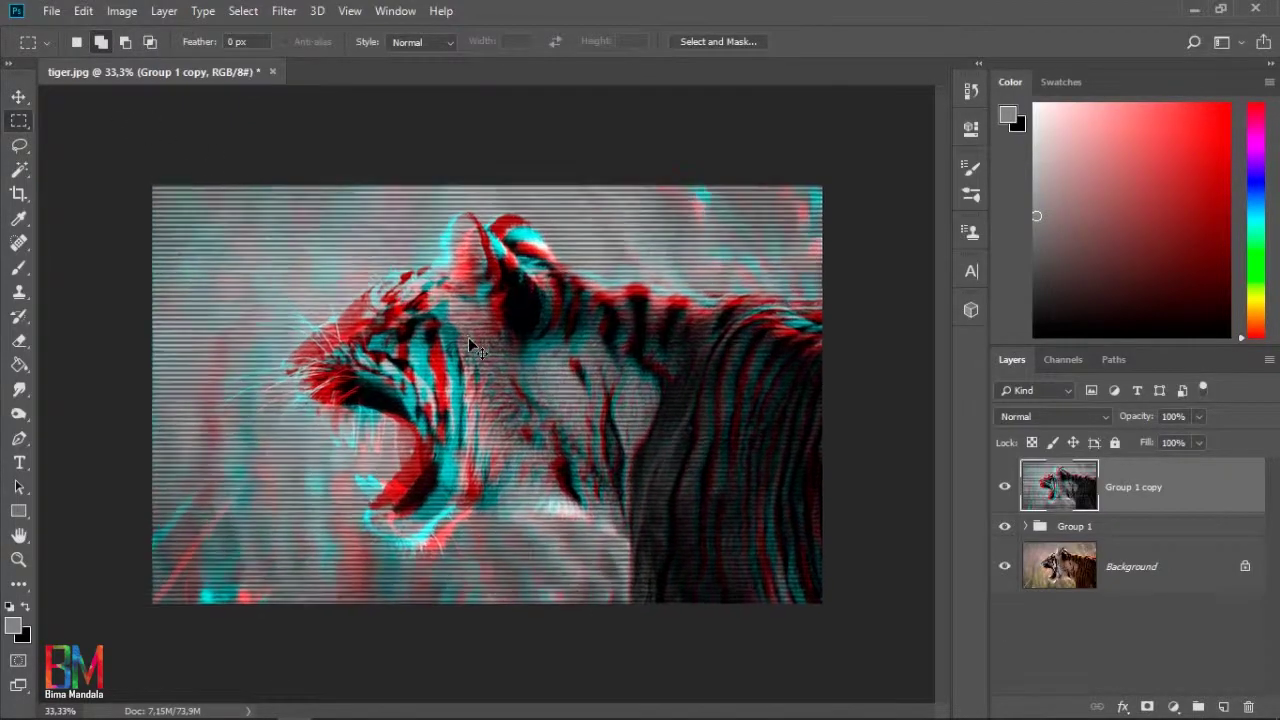
drag(152, 156, 815, 170)
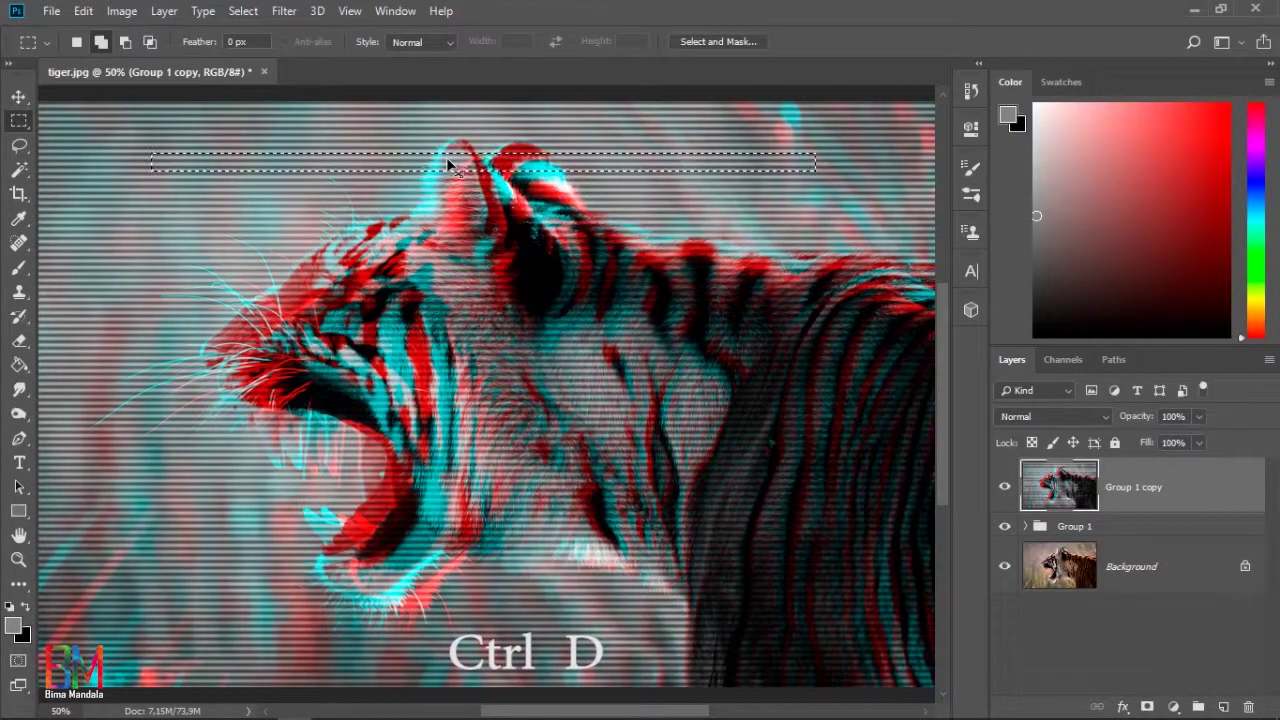
drag(450, 158, 437, 159)
key(ctrl+d)
drag(140, 216, 898, 225)
drag(707, 215, 670, 217)
key(ctrl+d)
key(ctrl+minus)
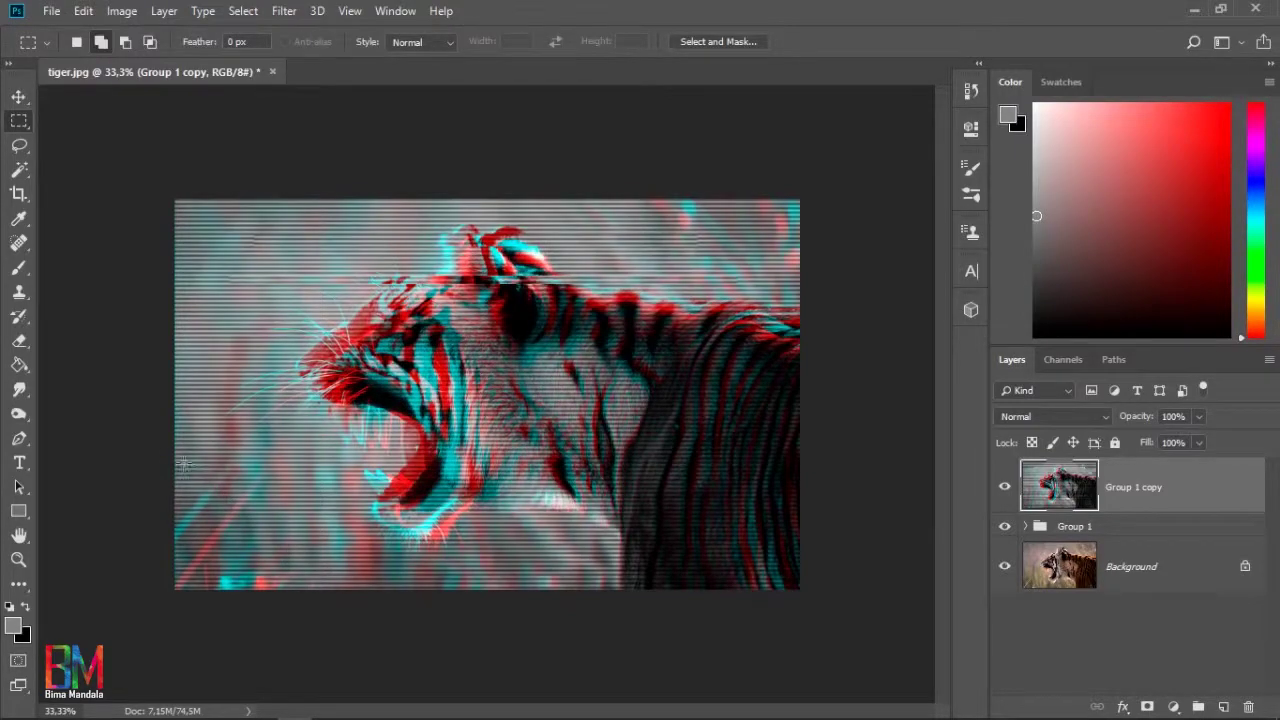
Step: Select thin horizontal strips through the open mouth, upper jaw and nose and shift each one slightly left
drag(171, 459, 817, 465)
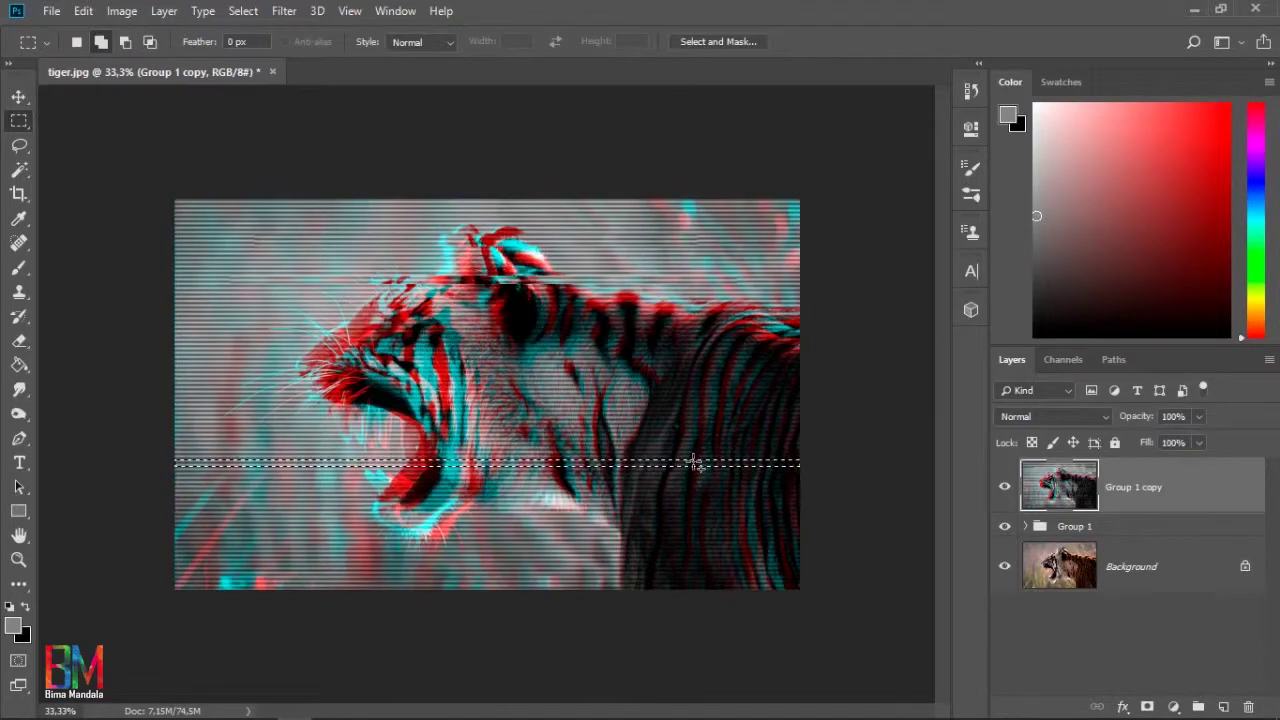
drag(700, 471, 672, 470)
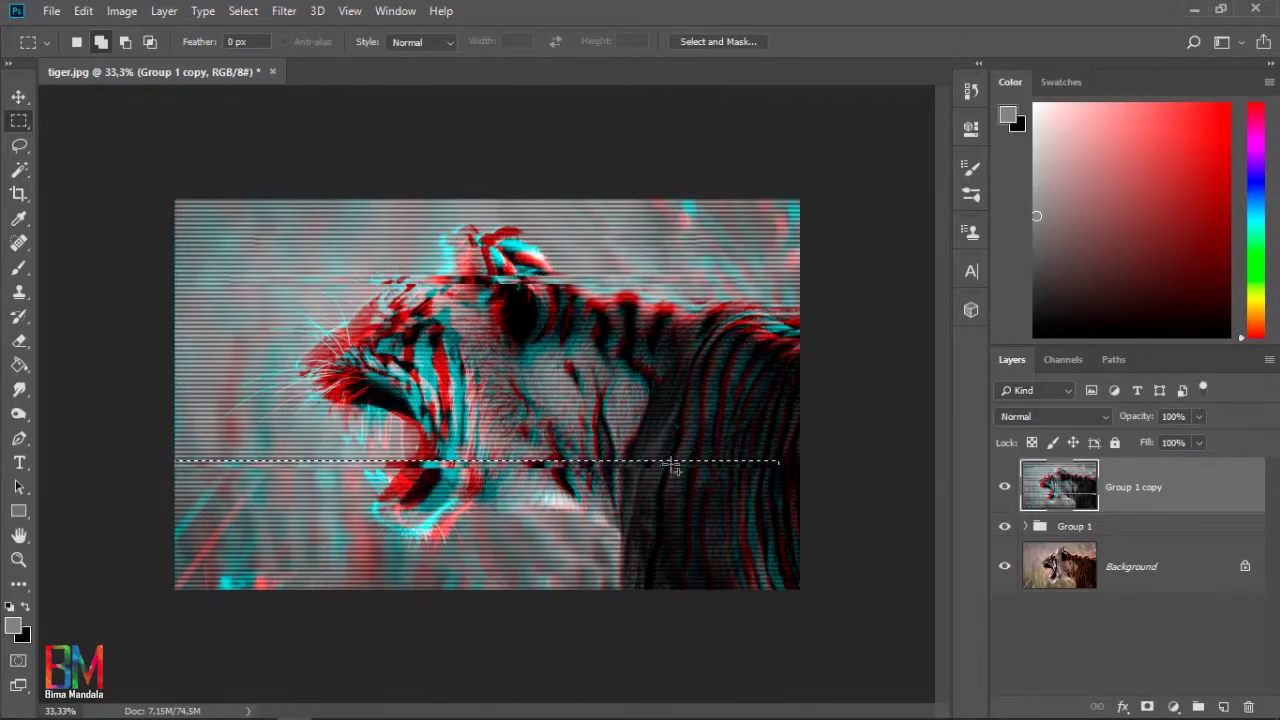
click(244, 442)
drag(205, 390, 797, 407)
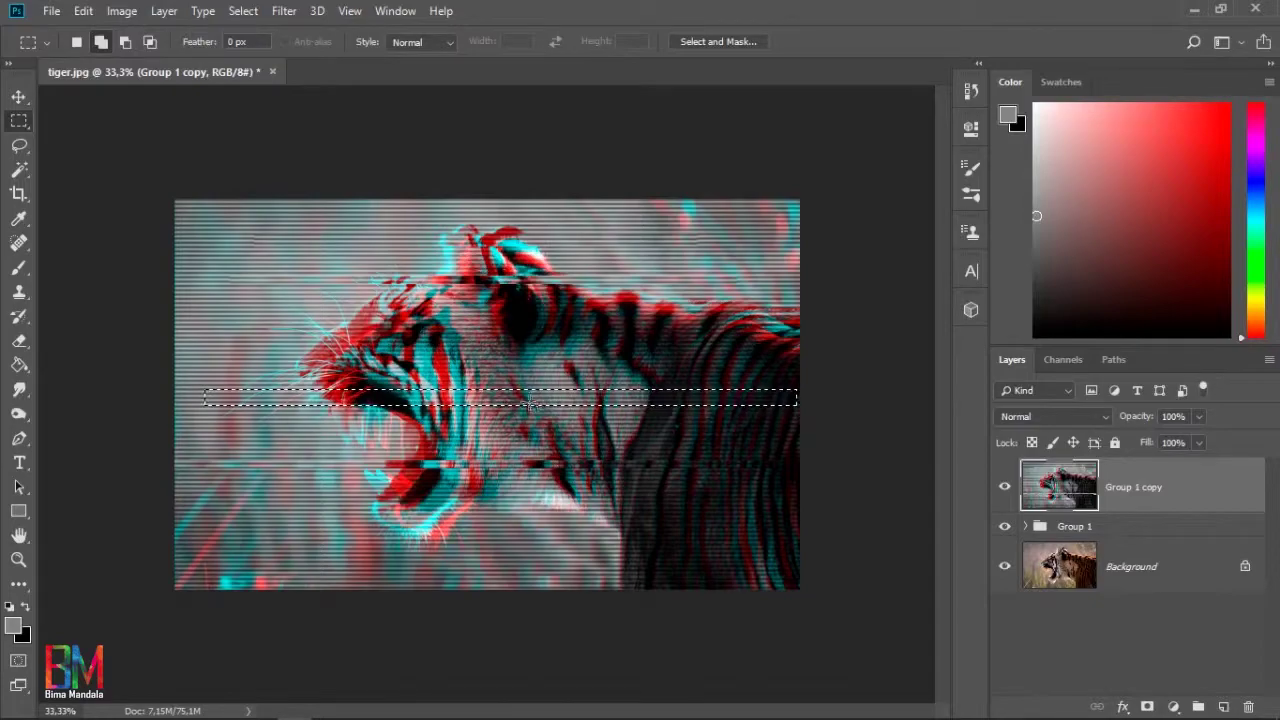
drag(531, 403, 512, 403)
key(ctrl+d)
drag(226, 336, 644, 354)
key(ctrl+d)
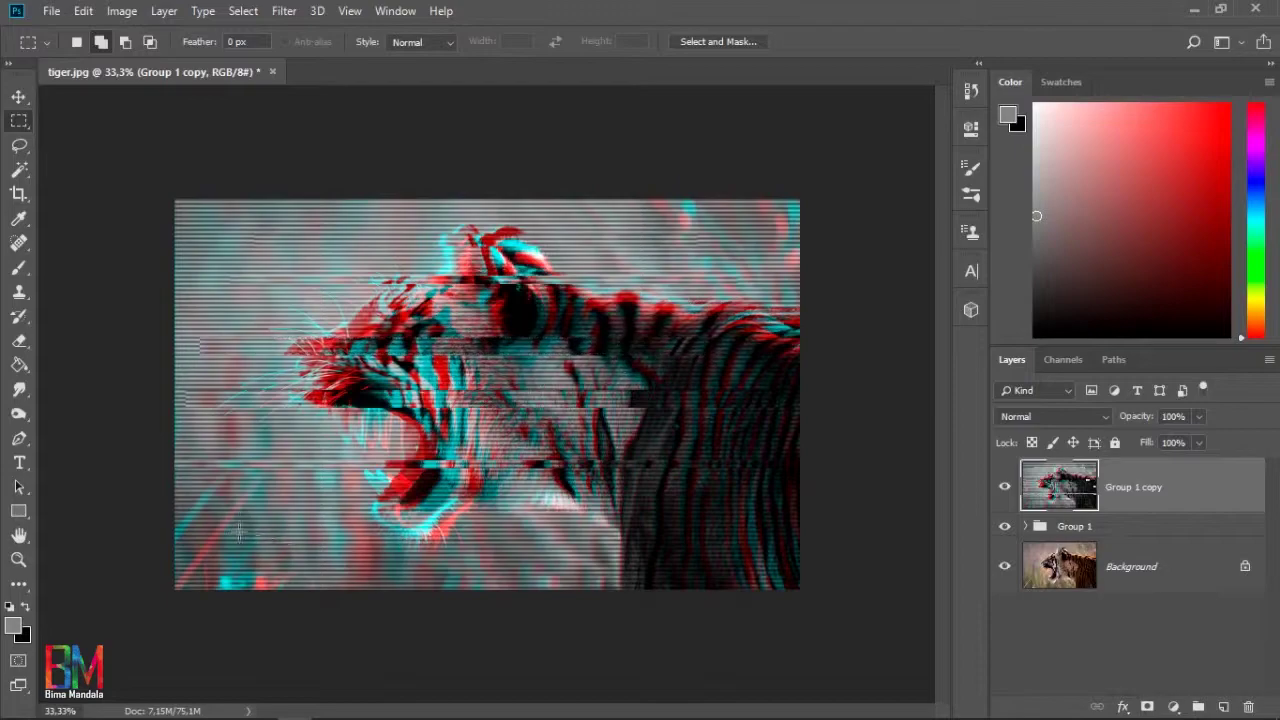
Step: Displace two thin horizontal strips at the lower jaw and just below the chin to the left
key(ctrl+plus)
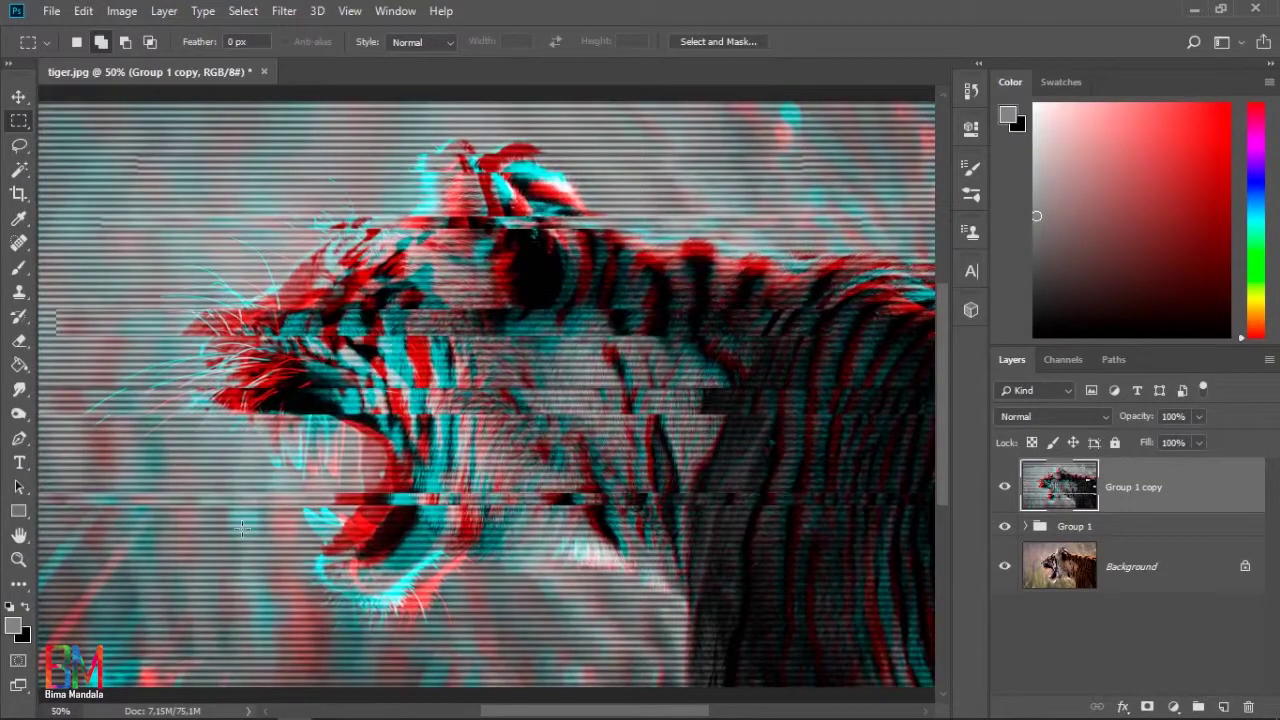
scroll(510, 558, down, 2)
mouse_move(125, 563)
mouse_down()
mouse_move(690, 585)
mouse_move(628, 583)
mouse_up()
drag(477, 572, 471, 573)
key(ctrl+d)
drag(200, 531, 522, 543)
drag(465, 541, 441, 539)
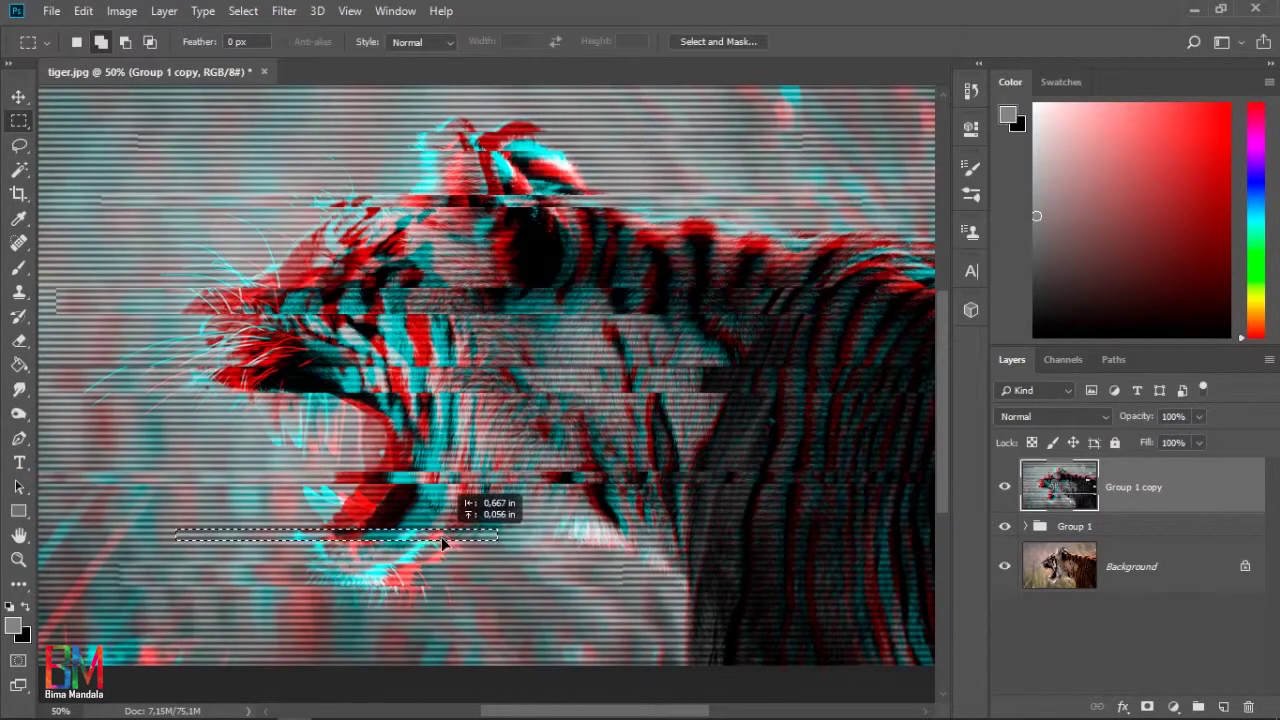
Step: Displace several horizontal strips across the chest and near the photo's lower edge
key(ctrl+minus)
mouse_move(175, 549)
mouse_down()
mouse_move(737, 563)
mouse_move(727, 567)
mouse_up()
key(ctrl+d)
mouse_move(489, 543)
mouse_down()
mouse_move(806, 549)
mouse_move(806, 531)
mouse_move(742, 545)
mouse_up()
key(ctrl+d)
drag(511, 579, 703, 590)
drag(654, 589, 643, 591)
Step: Displace more thin horizontal strips across the tiger's head, brow and snout
mouse_move(290, 284)
mouse_down()
mouse_move(745, 292)
mouse_move(745, 330)
mouse_up()
key(ctrl+plus)
drag(362, 328, 372, 428)
drag(318, 244, 430, 254)
drag(540, 220, 717, 226)
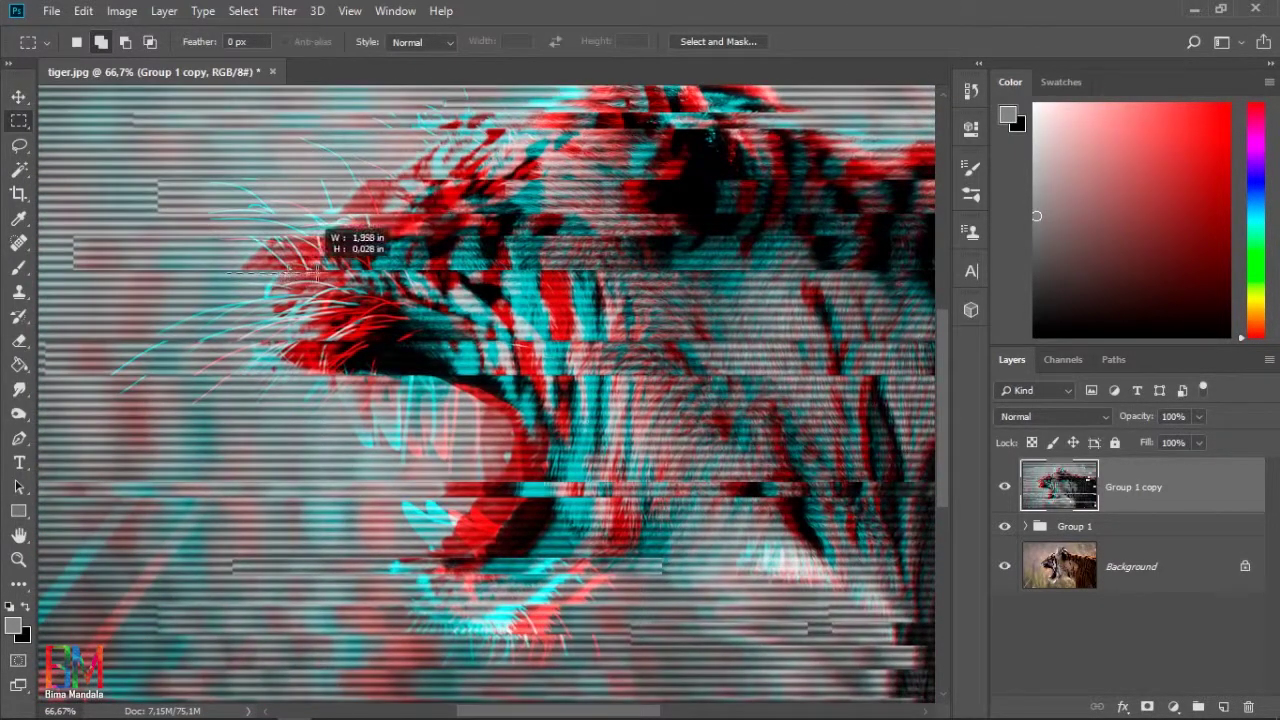
drag(297, 279, 250, 280)
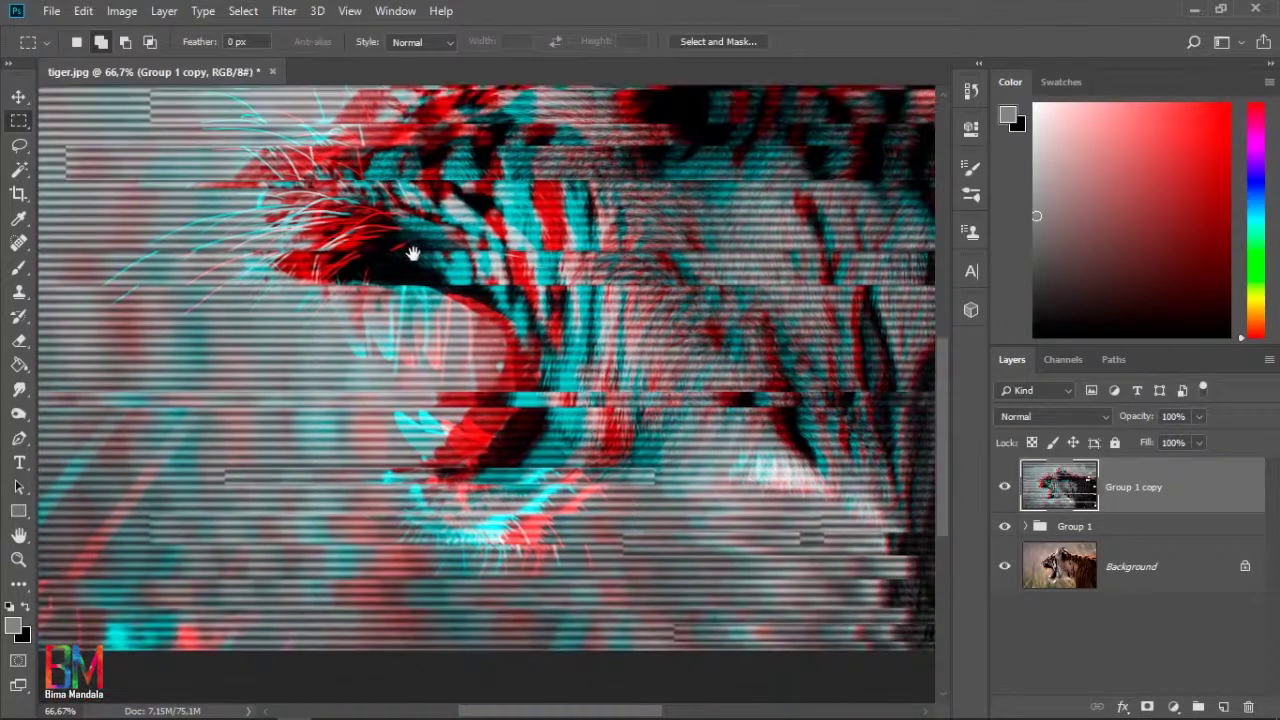
Step: Displace thin horizontal strips along the upper jaw, lower jaw and the edge of the chest
drag(414, 251, 340, 262)
mouse_move(363, 486)
mouse_down()
mouse_move(480, 488)
mouse_move(423, 490)
mouse_up()
drag(346, 390, 500, 392)
drag(482, 392, 522, 398)
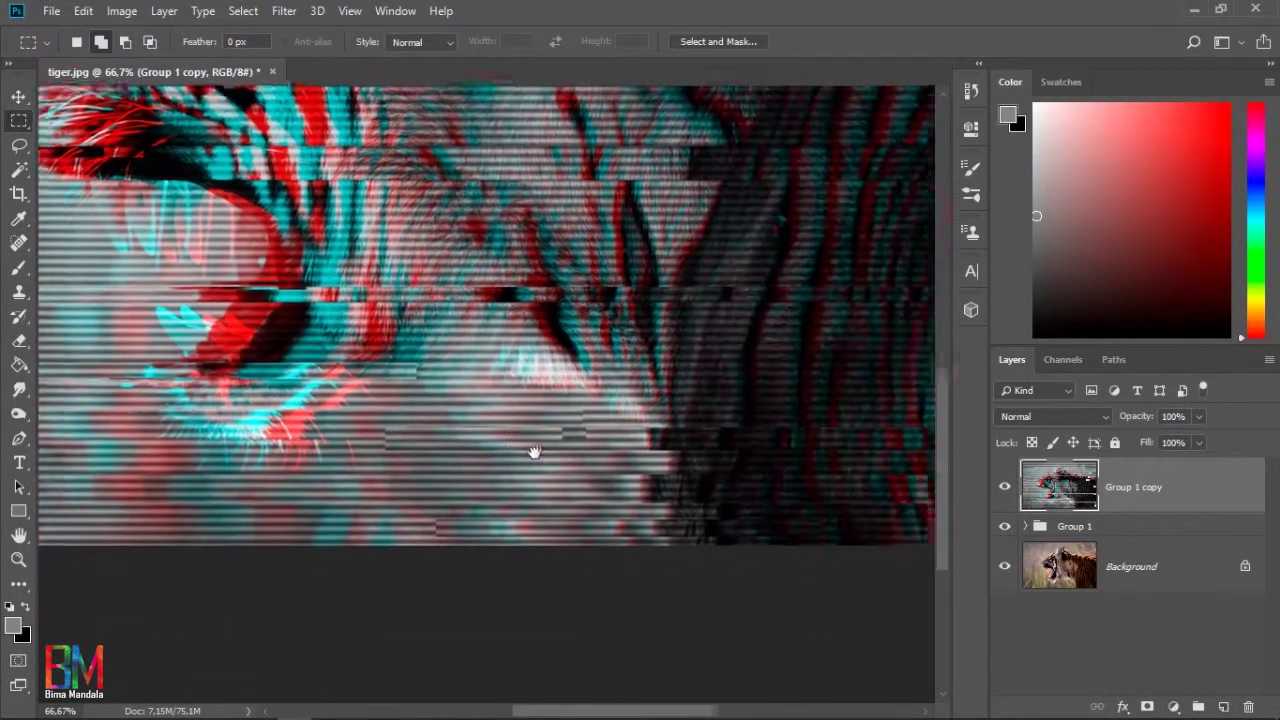
mouse_move(557, 420)
mouse_down()
mouse_move(743, 422)
mouse_move(620, 448)
mouse_move(729, 450)
mouse_move(657, 456)
mouse_move(686, 534)
mouse_up()
drag(722, 460, 650, 482)
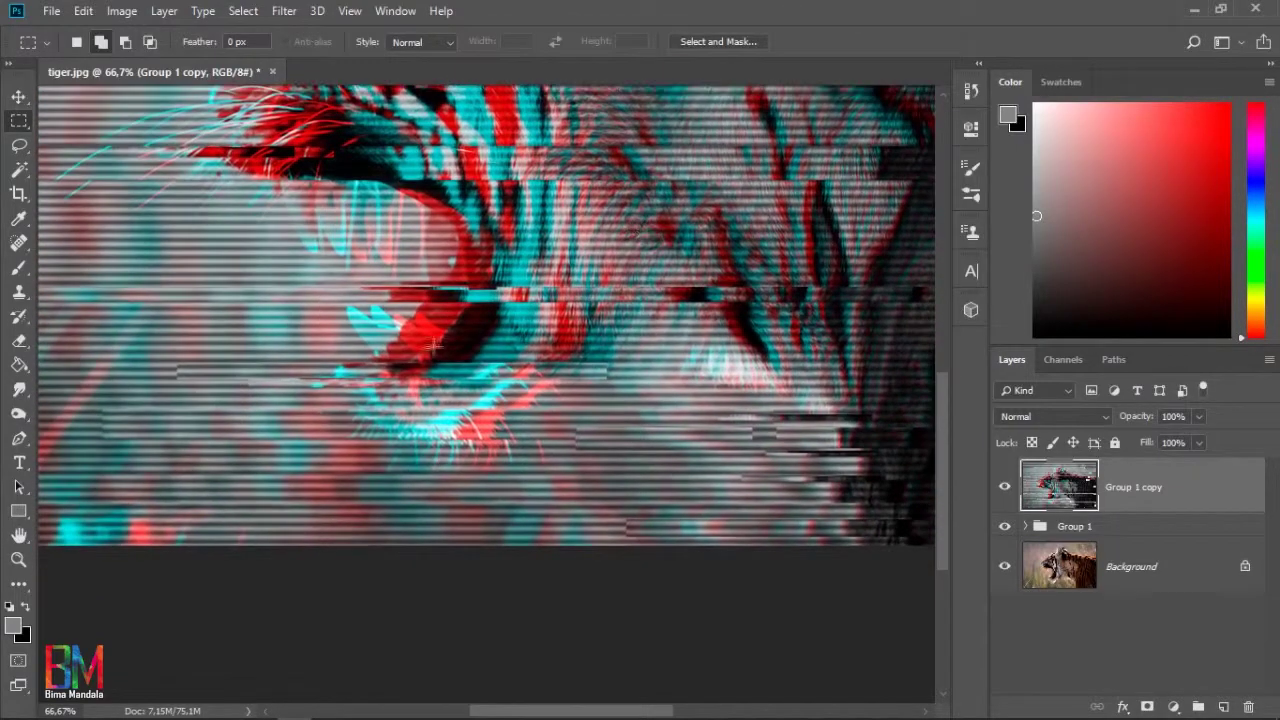
drag(640, 350, 505, 355)
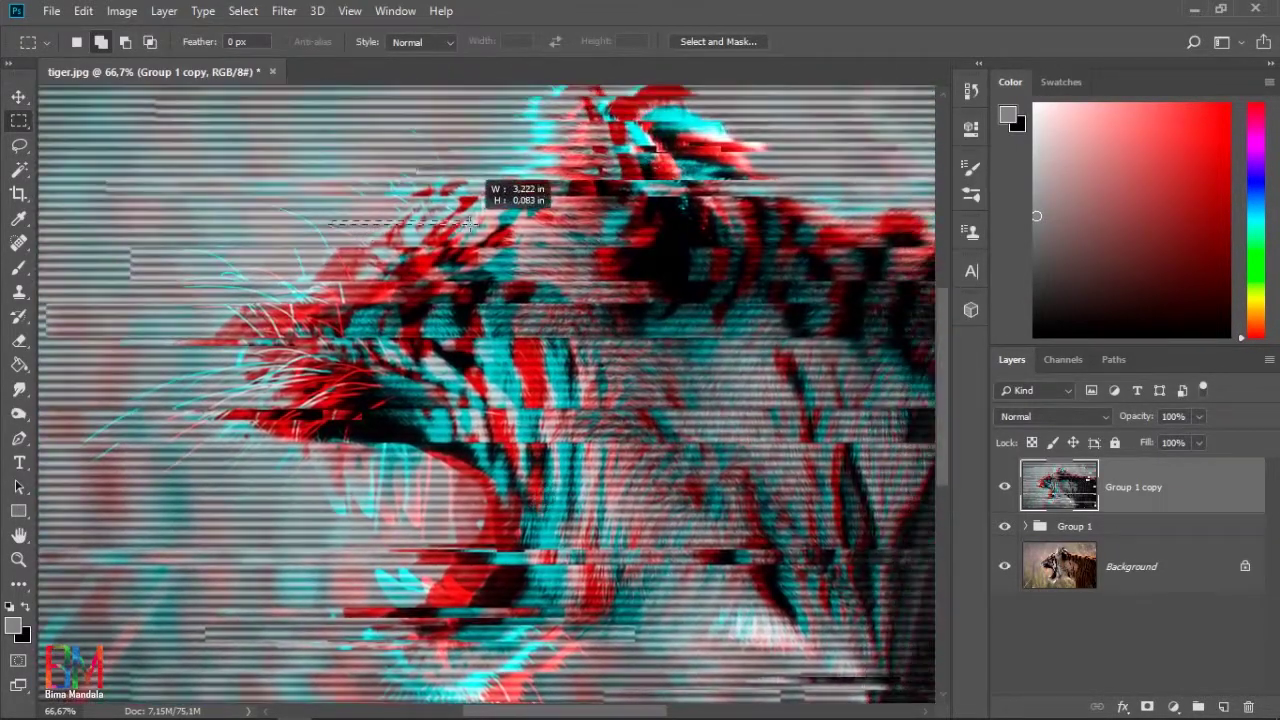
Step: Displace thin strips at the forehead and ears so that fragments sit beside the ears
drag(480, 178, 365, 176)
drag(450, 195, 548, 198)
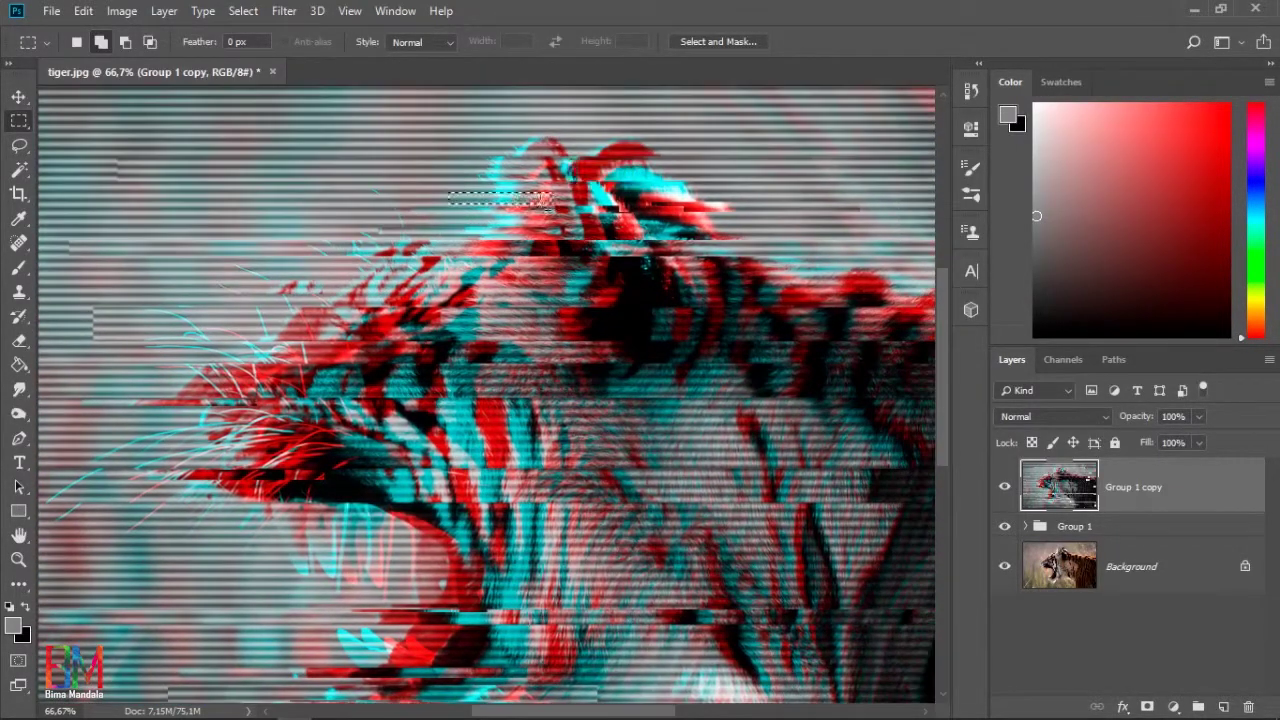
click(548, 198)
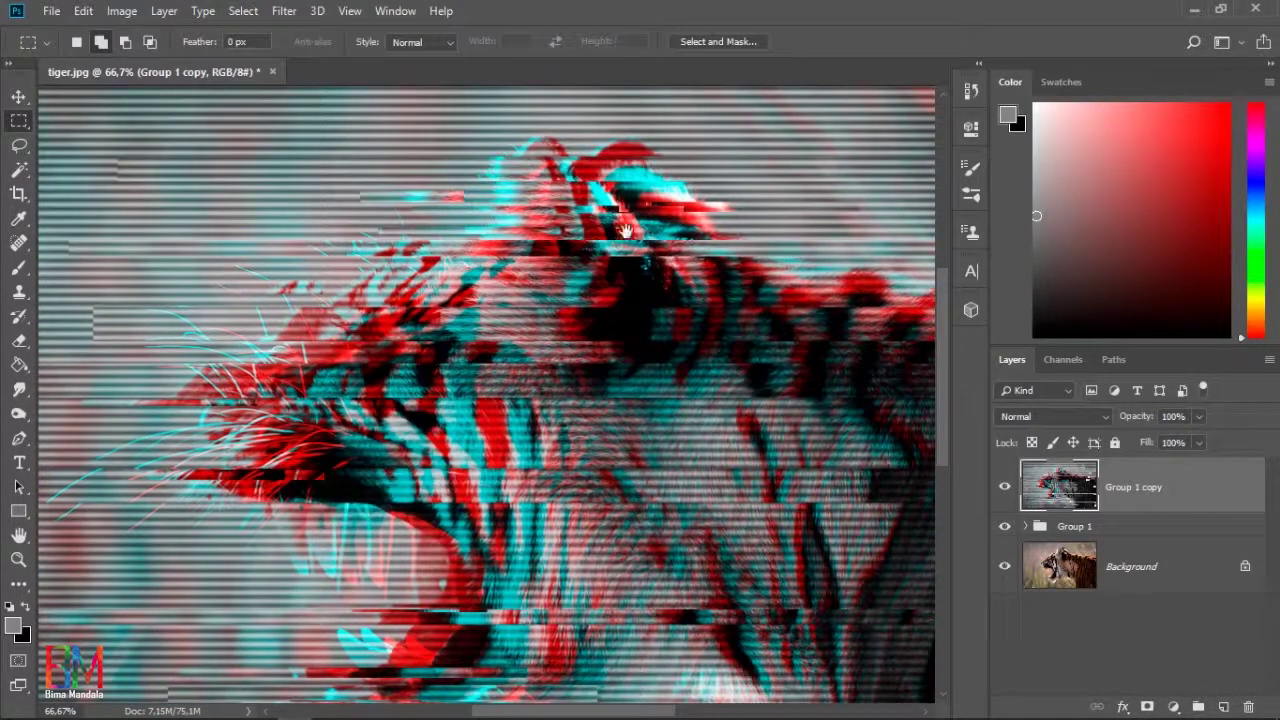
scroll(620, 230, right, 1)
scroll(728, 183, down, 3)
Step: Displace short thin strips inside the open mouth, across the teeth and around the lower jaw, and clear the selection
drag(331, 455, 372, 458)
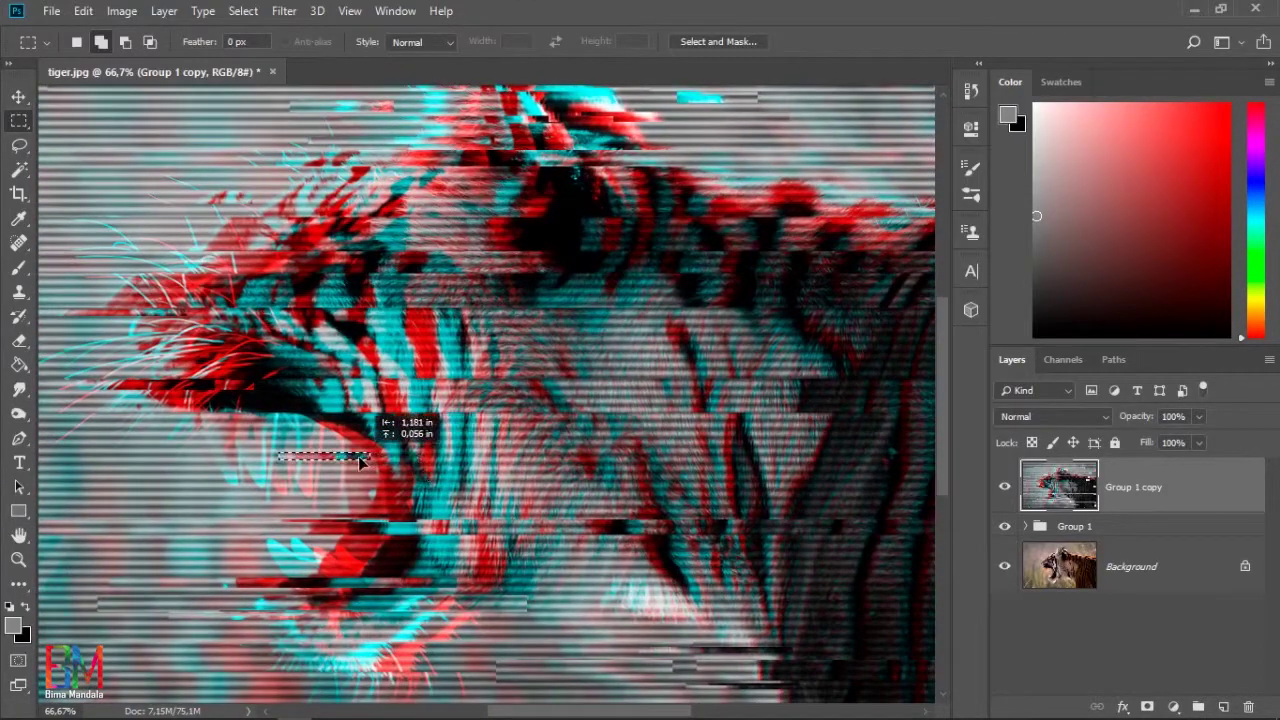
scroll(571, 386, down, 2)
drag(135, 362, 243, 365)
scroll(518, 302, down, 1)
drag(518, 302, 518, 296)
drag(287, 411, 368, 421)
drag(328, 419, 243, 420)
drag(258, 497, 356, 514)
drag(355, 508, 290, 508)
drag(693, 403, 667, 401)
drag(637, 472, 647, 538)
mouse_move(338, 401)
mouse_down()
mouse_move(434, 415)
mouse_move(362, 407)
mouse_up()
key(ctrl+d)
Step: Shift a nearly full-width strip along the photo's upper edge sideways, and switch to the Move tool
key(ctrl+minus)
key(ctrl+minus)
key(ctrl+minus)
drag(176, 200, 790, 212)
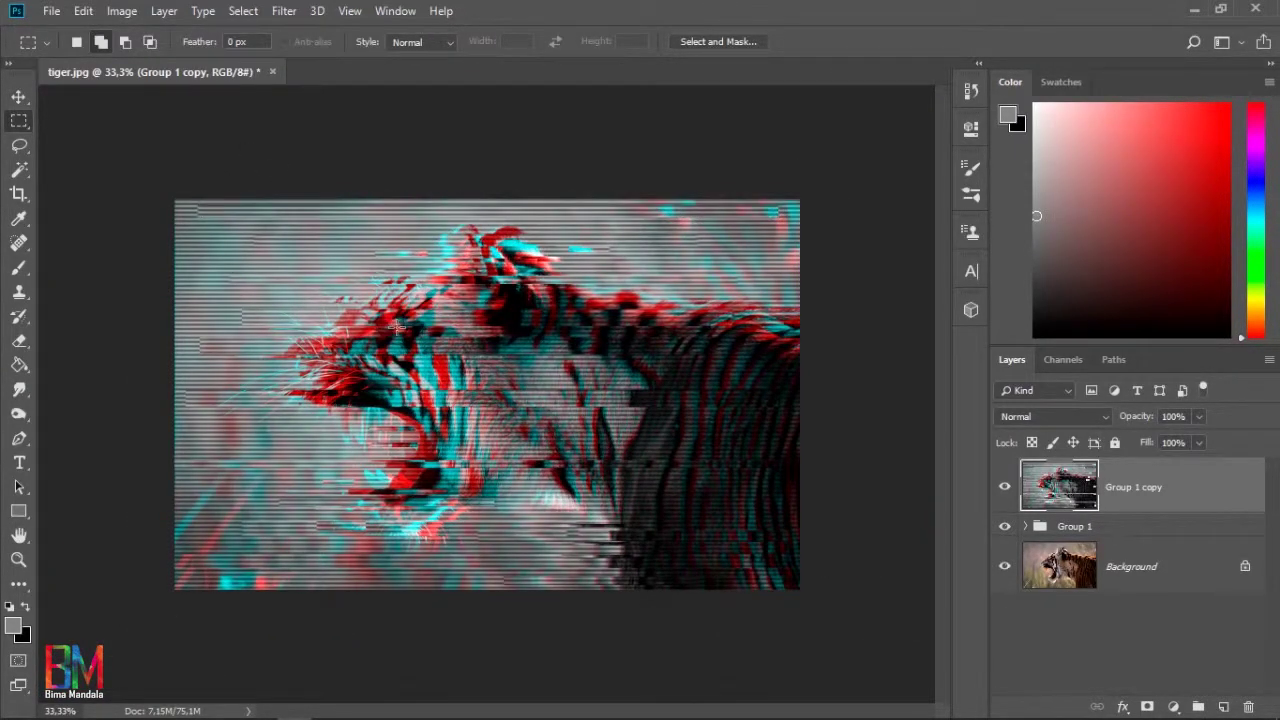
click(18, 97)
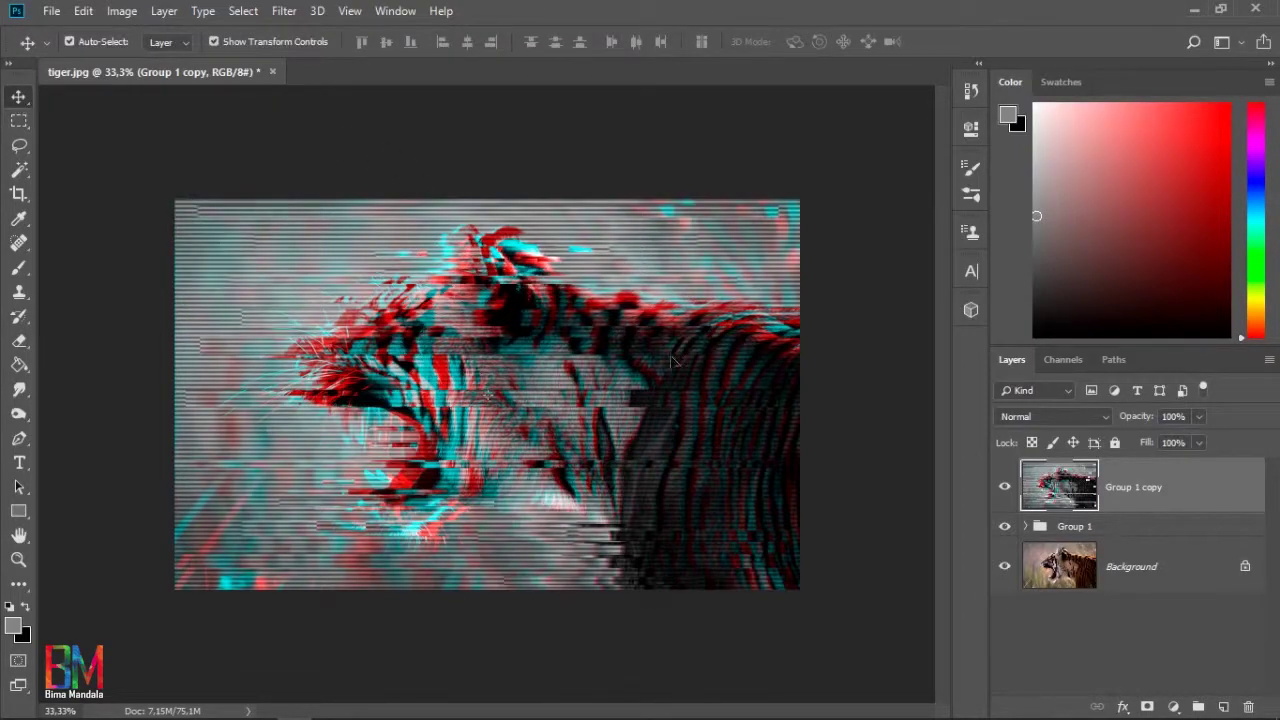
Step: Add a Gradient Fill layer above the merged glitch layer using the Neutral Density preset
click(1174, 707)
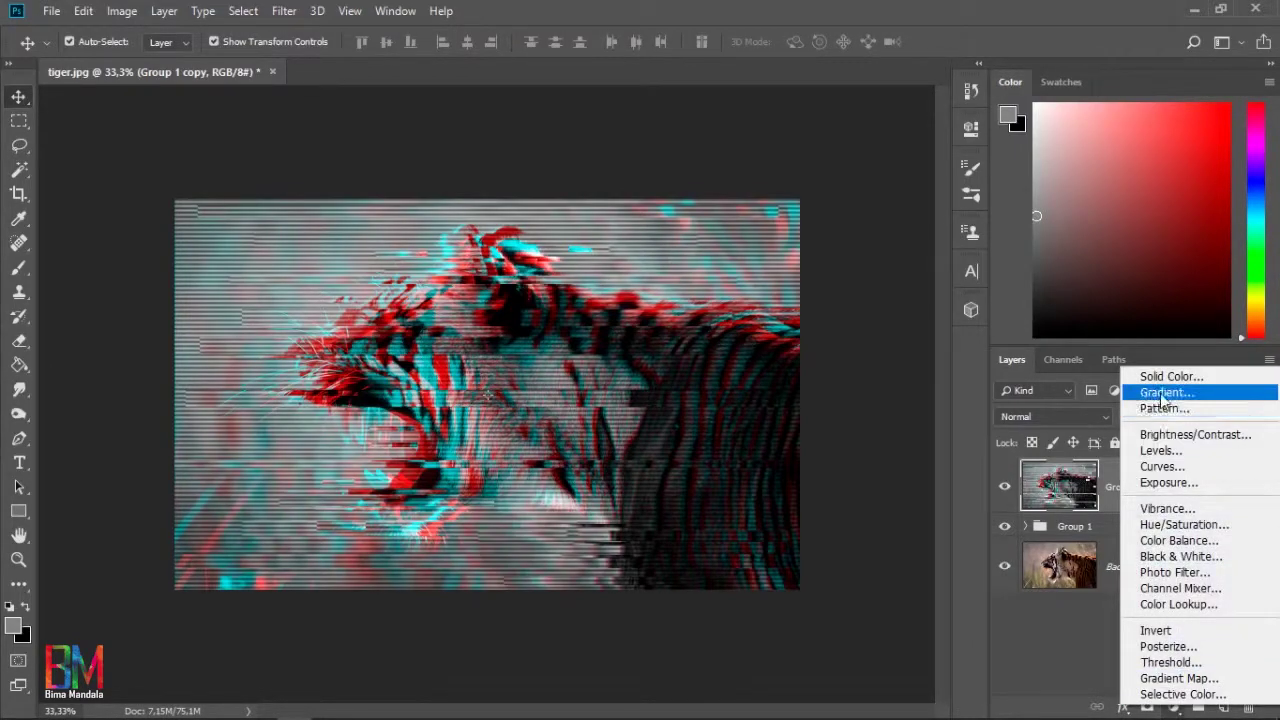
click(1161, 392)
click(778, 277)
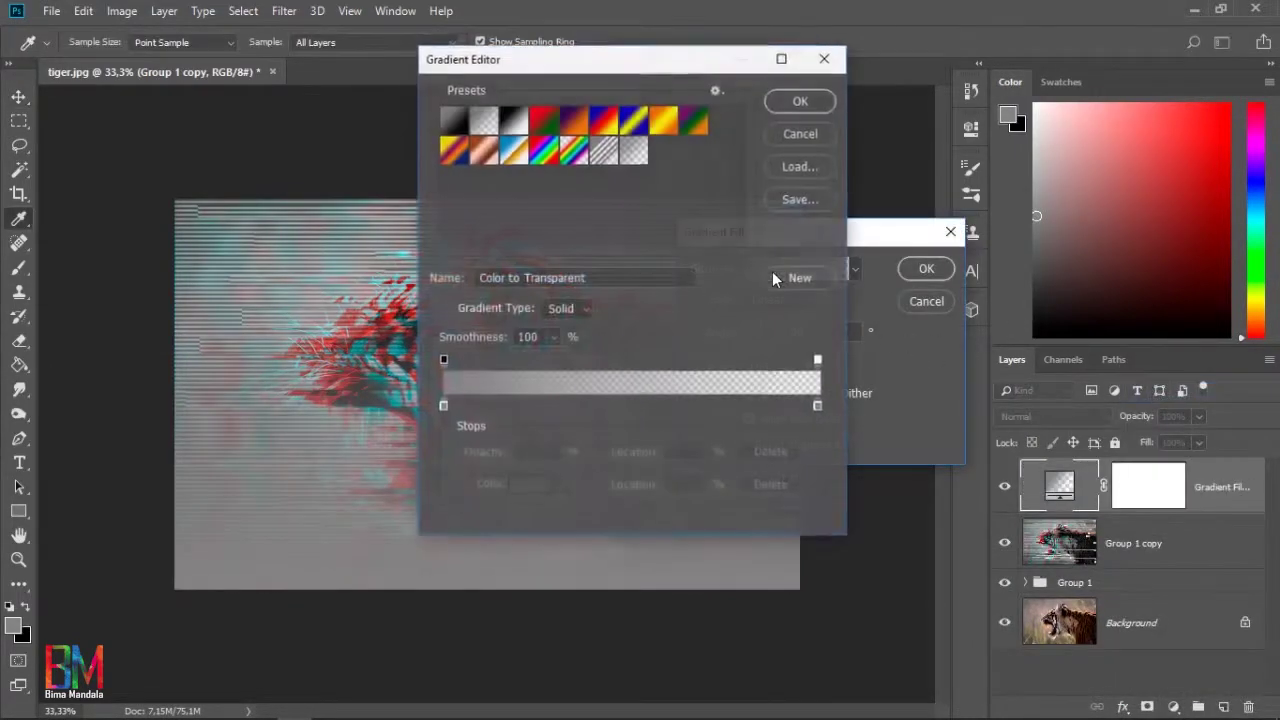
click(635, 155)
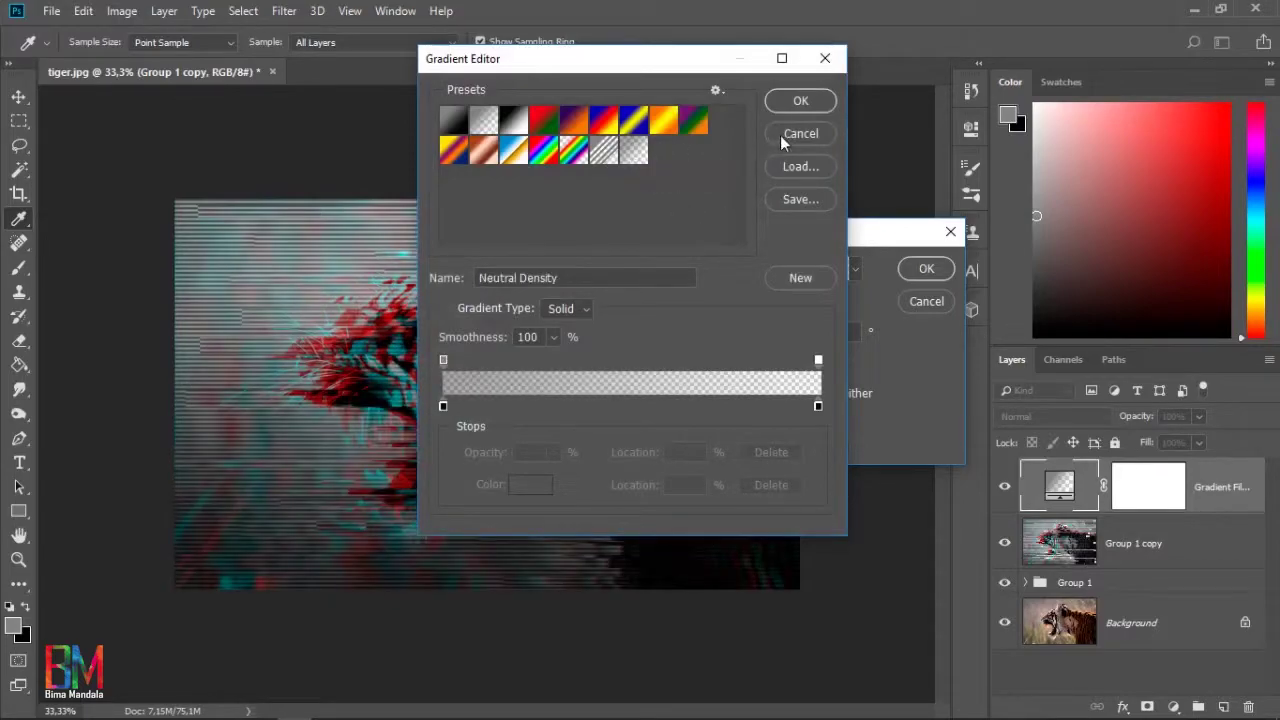
click(795, 103)
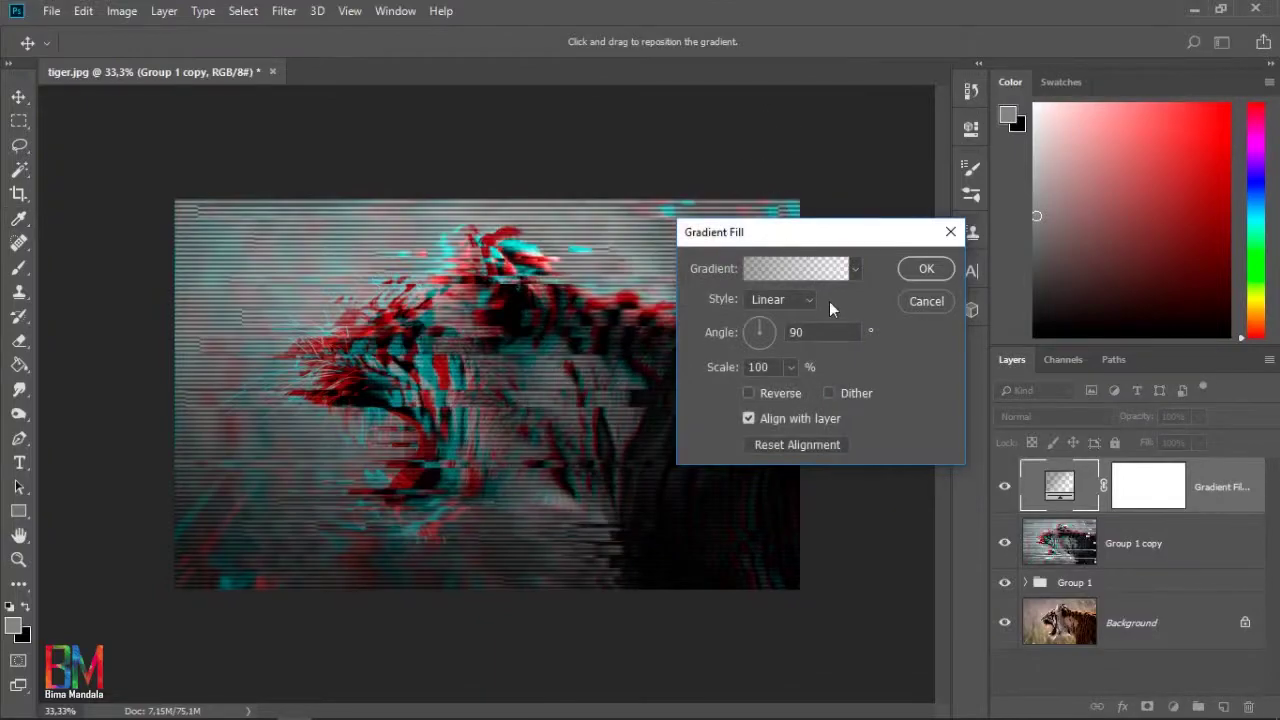
Step: Set the gradient fill to Radial style, reversed, with a scale of 253%, and apply it as a vignette
click(813, 297)
click(770, 326)
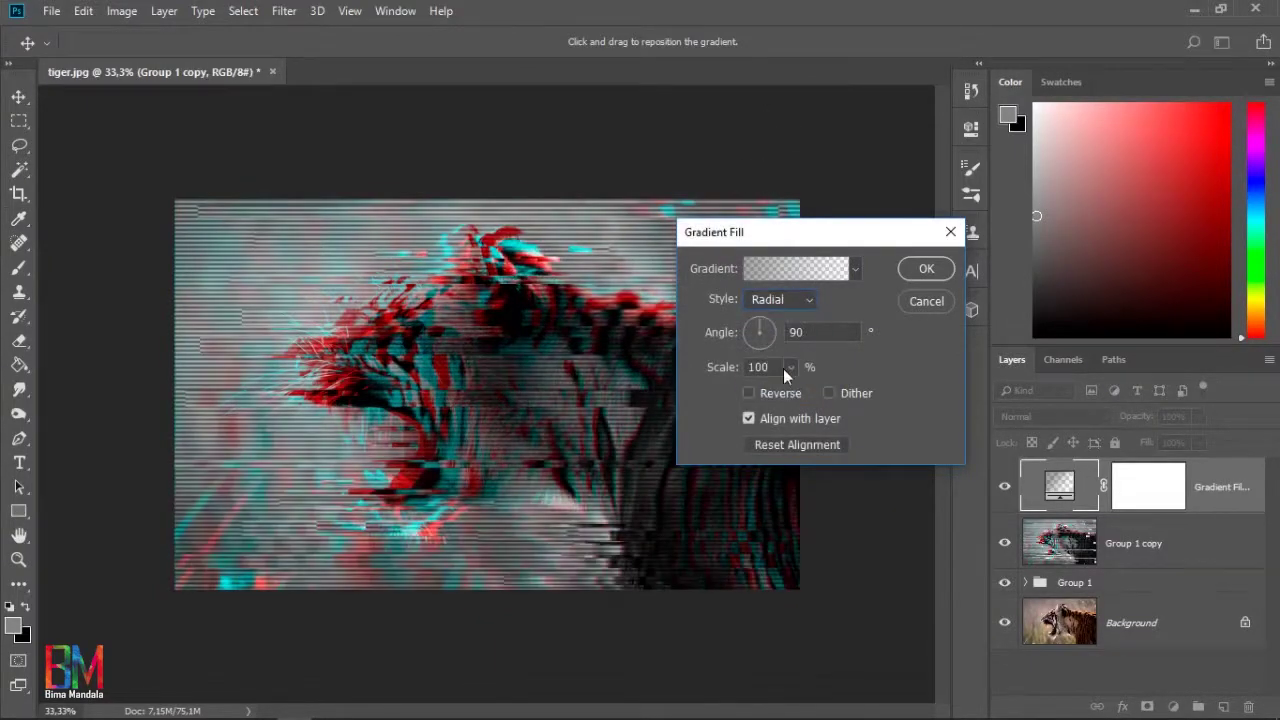
click(750, 393)
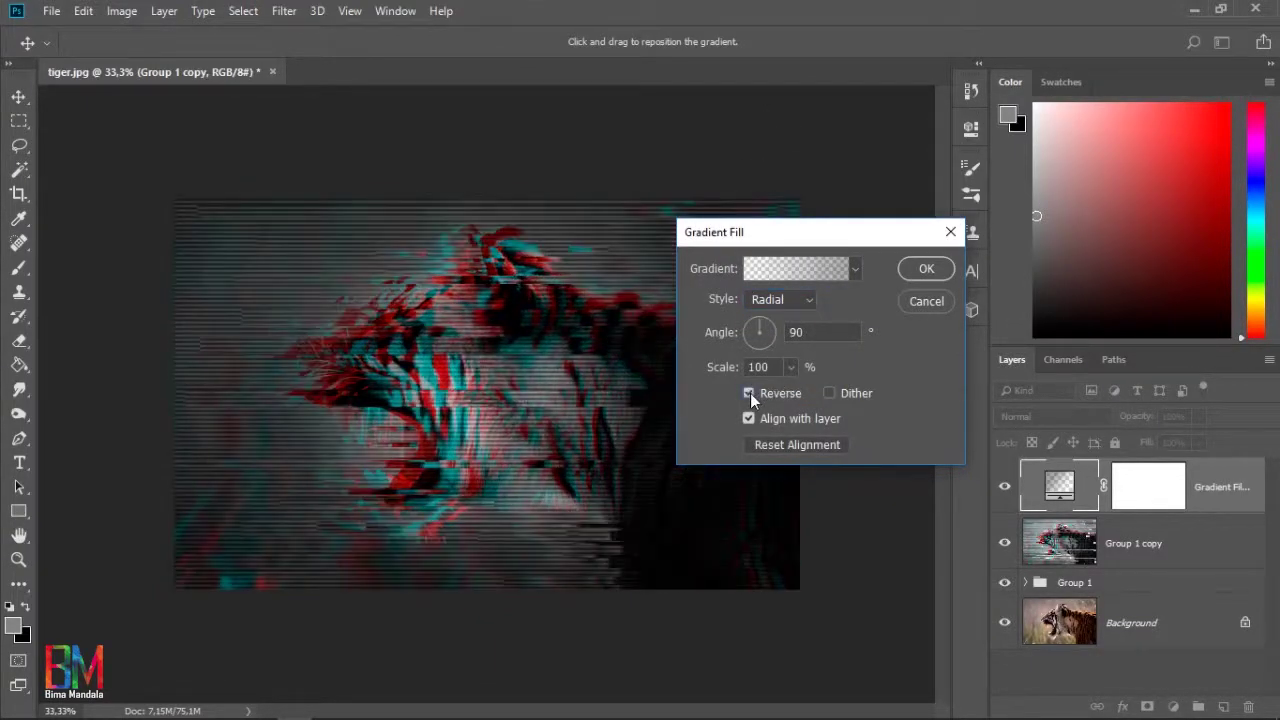
click(791, 370)
drag(789, 387, 803, 391)
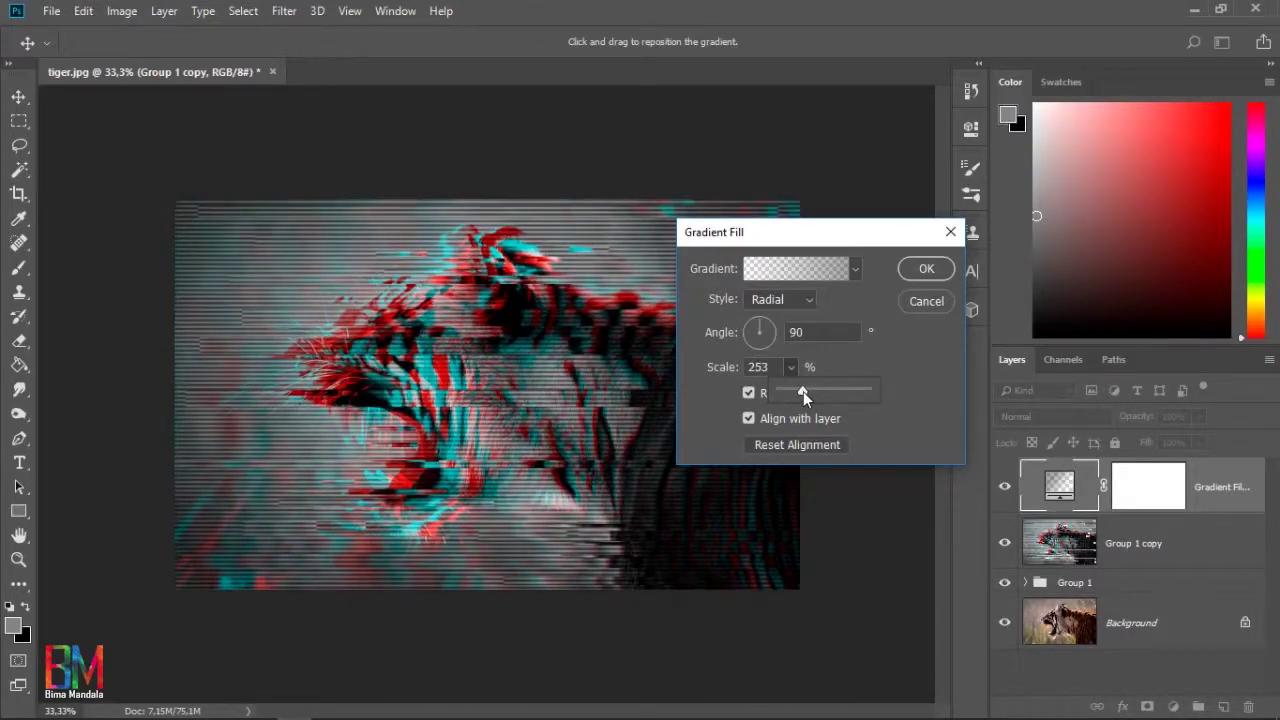
click(926, 269)
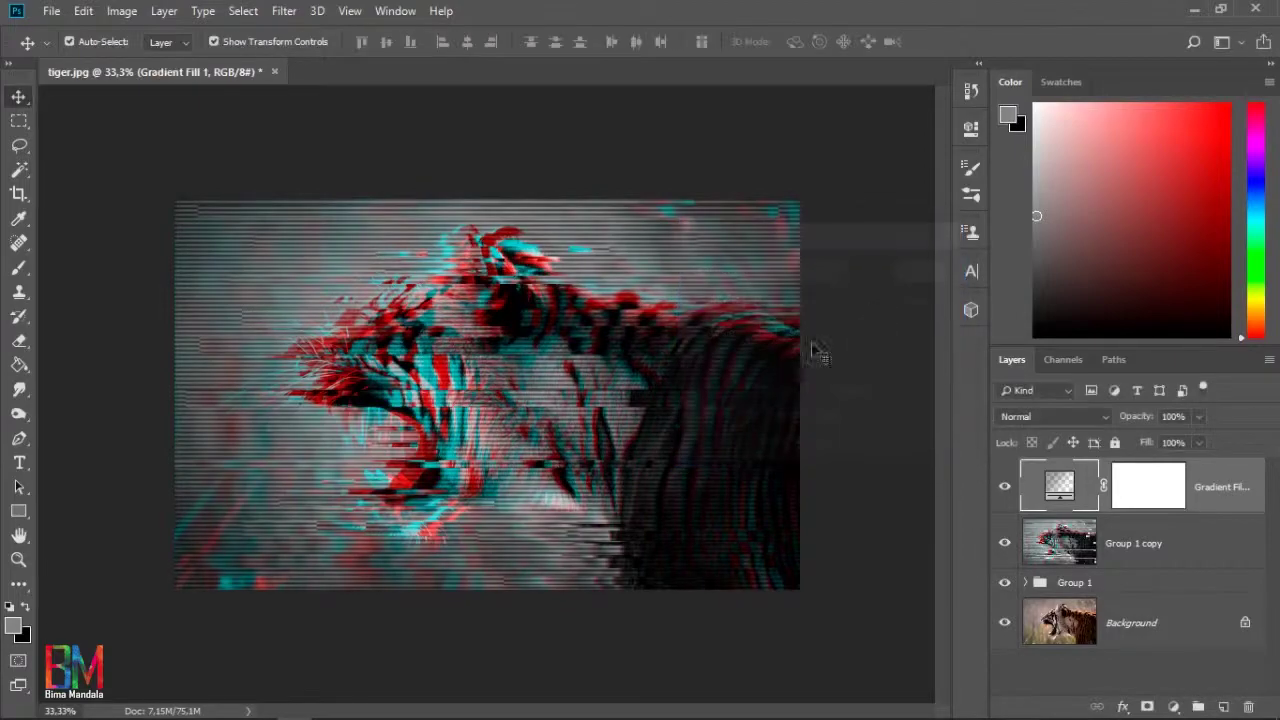
Step: Compare the image with and without the gradient fill, lower that layer's opacity to 70%, deselect the layers and review the result
click(1004, 489)
click(1004, 489)
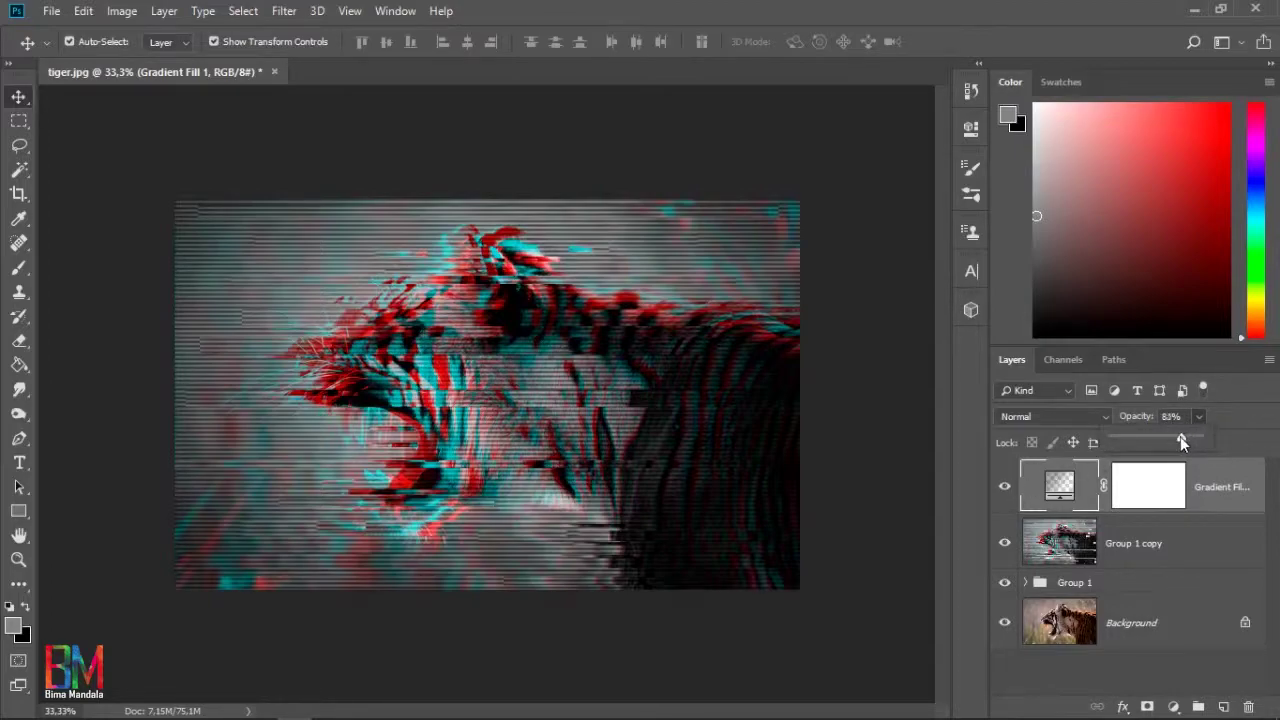
drag(1180, 437, 1169, 437)
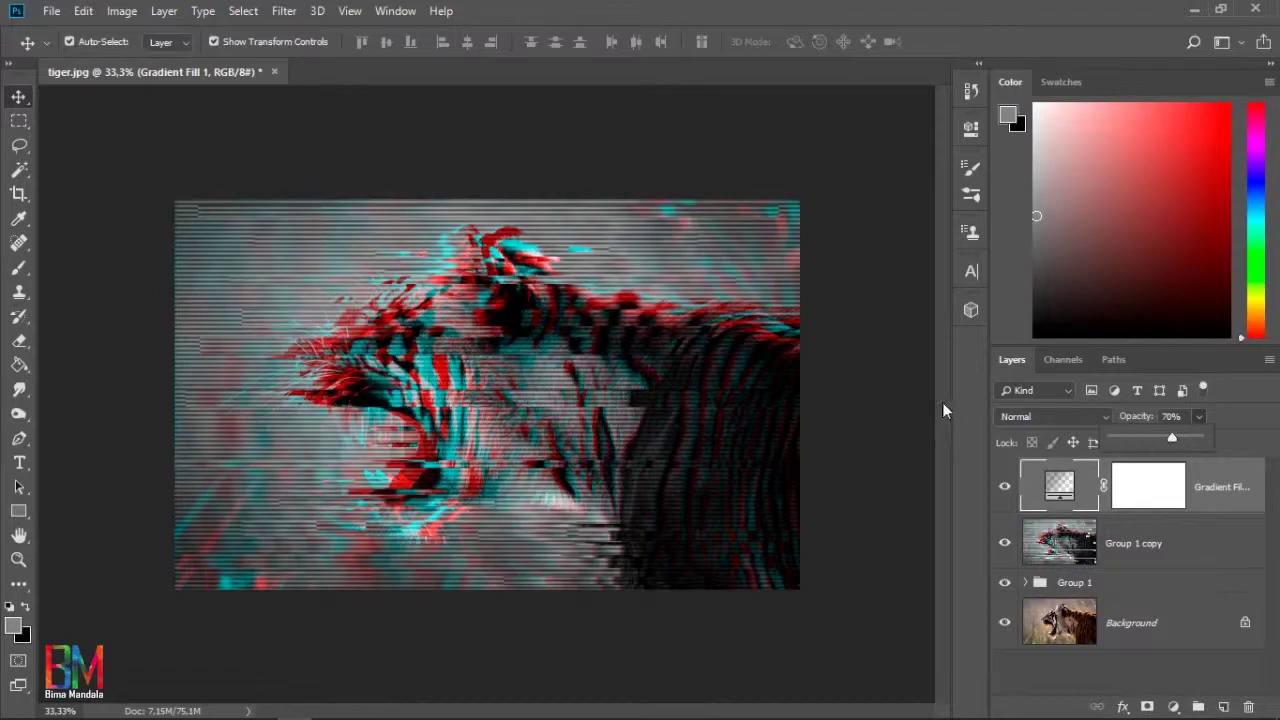
click(868, 396)
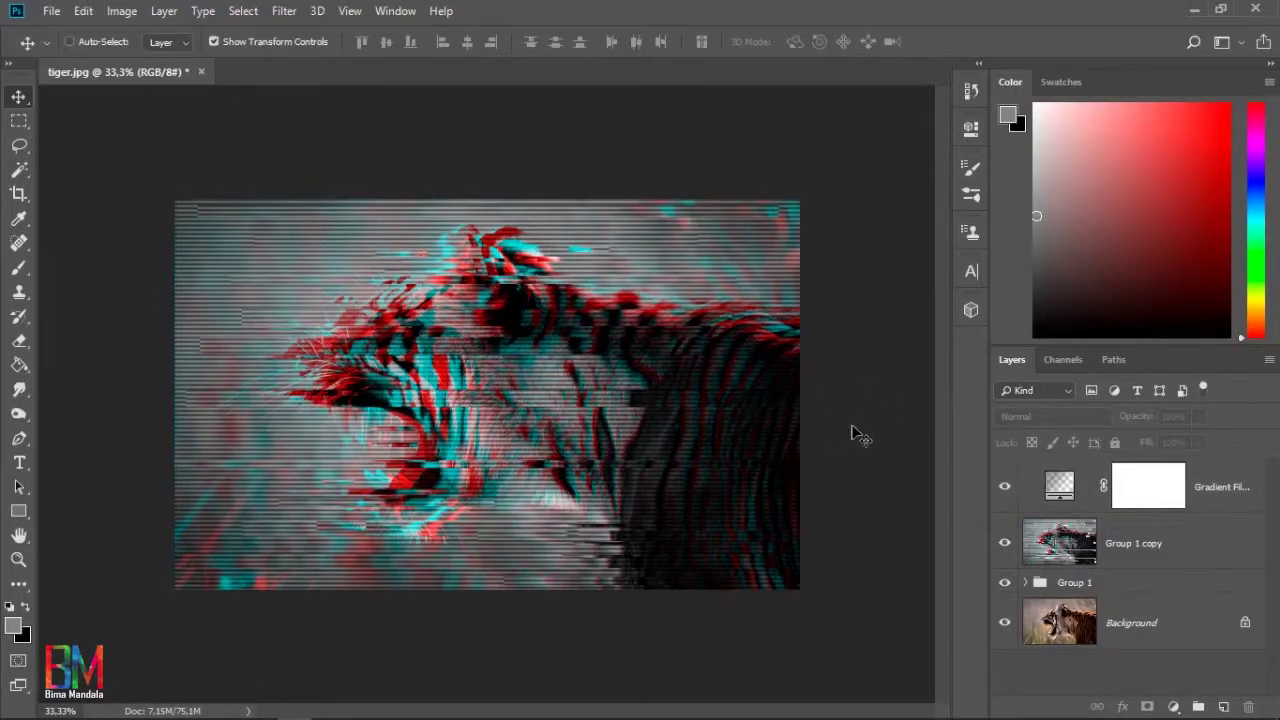
key(ctrl+plus)
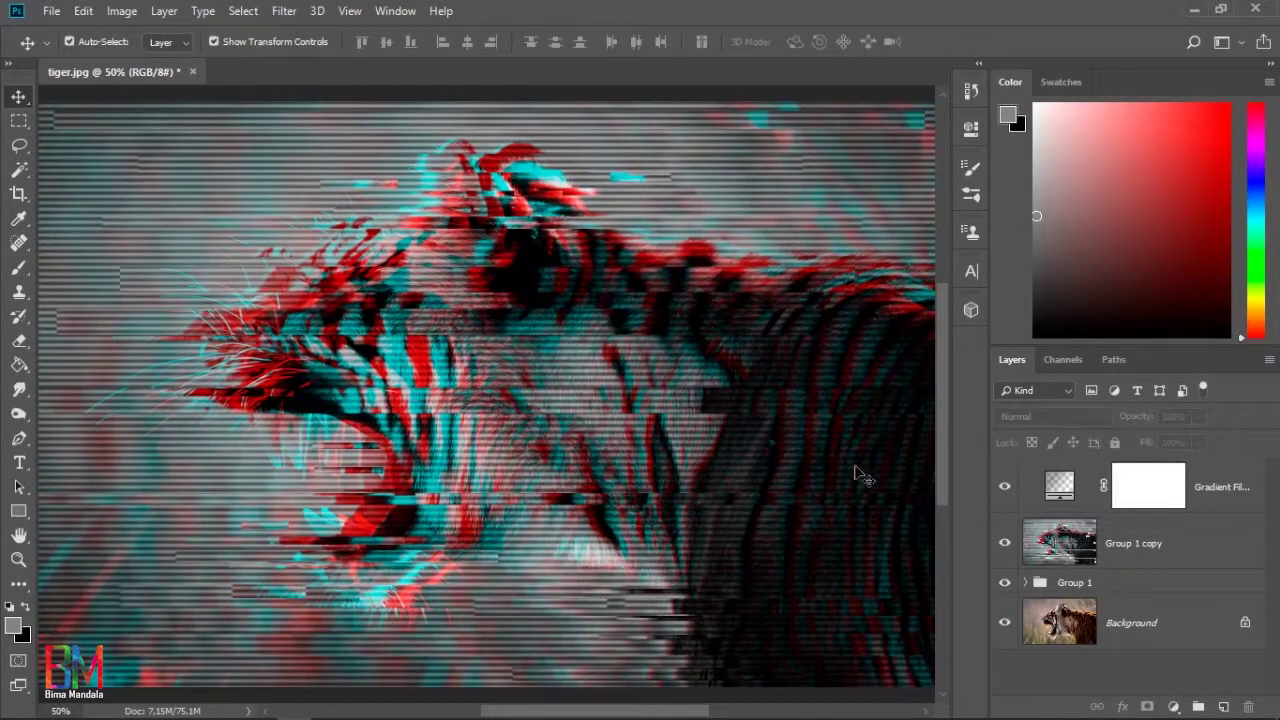
key(ctrl+minus)
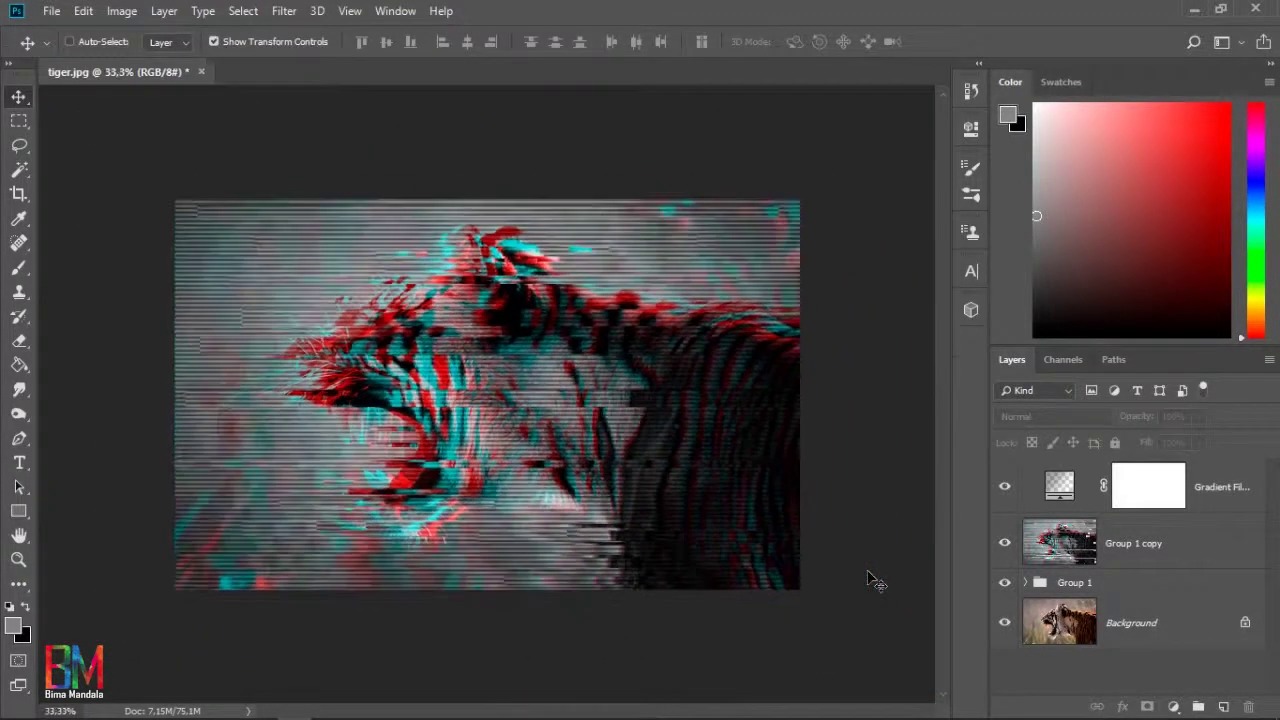